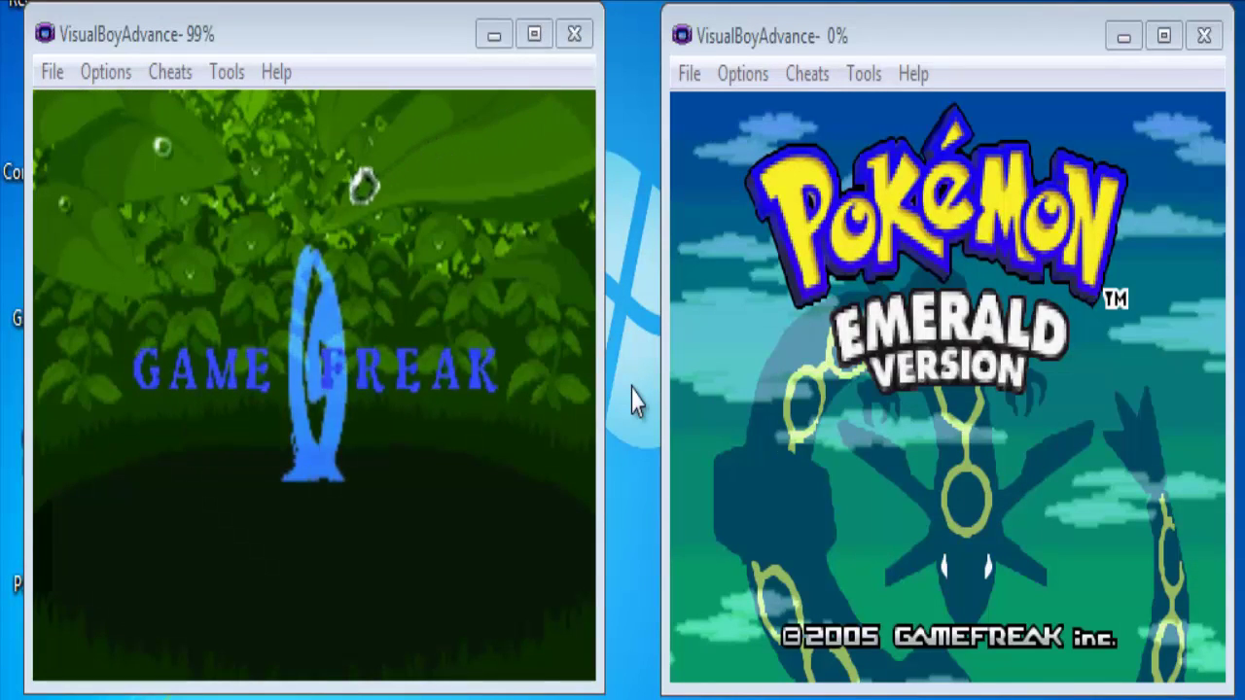
Focus the left emulator and skip its intro to the Pokémon Emerald title screen.
click(836, 394)
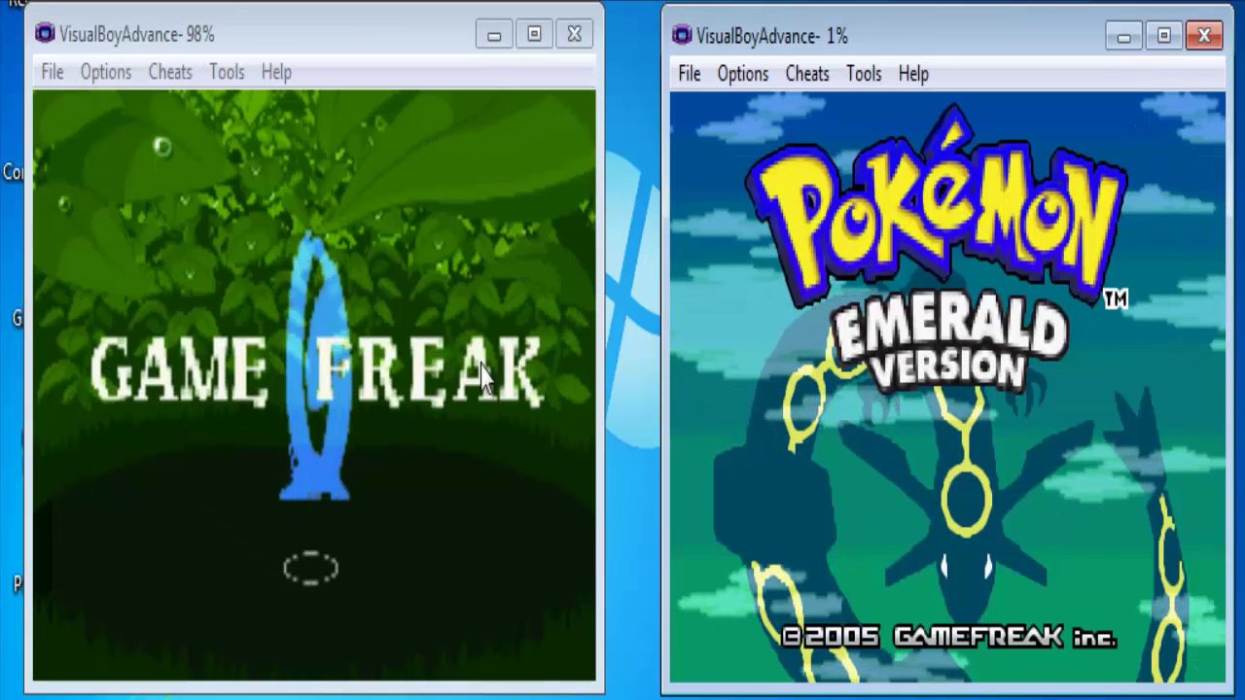
click(467, 384)
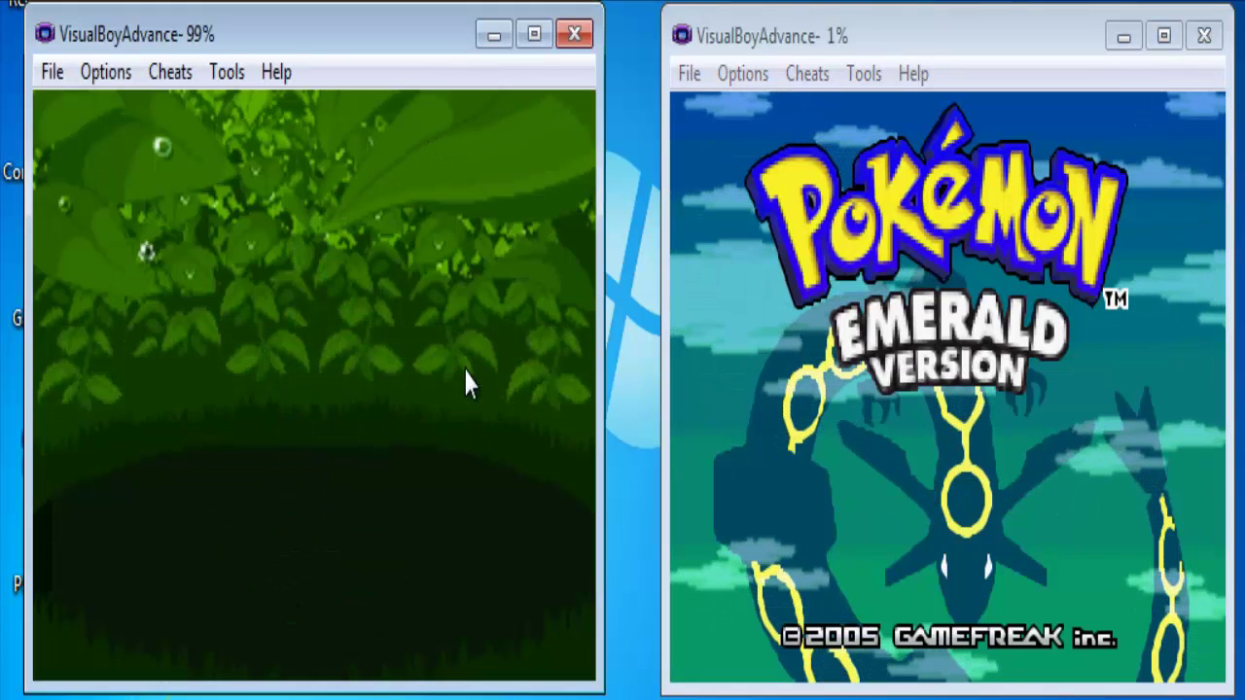
click(793, 301)
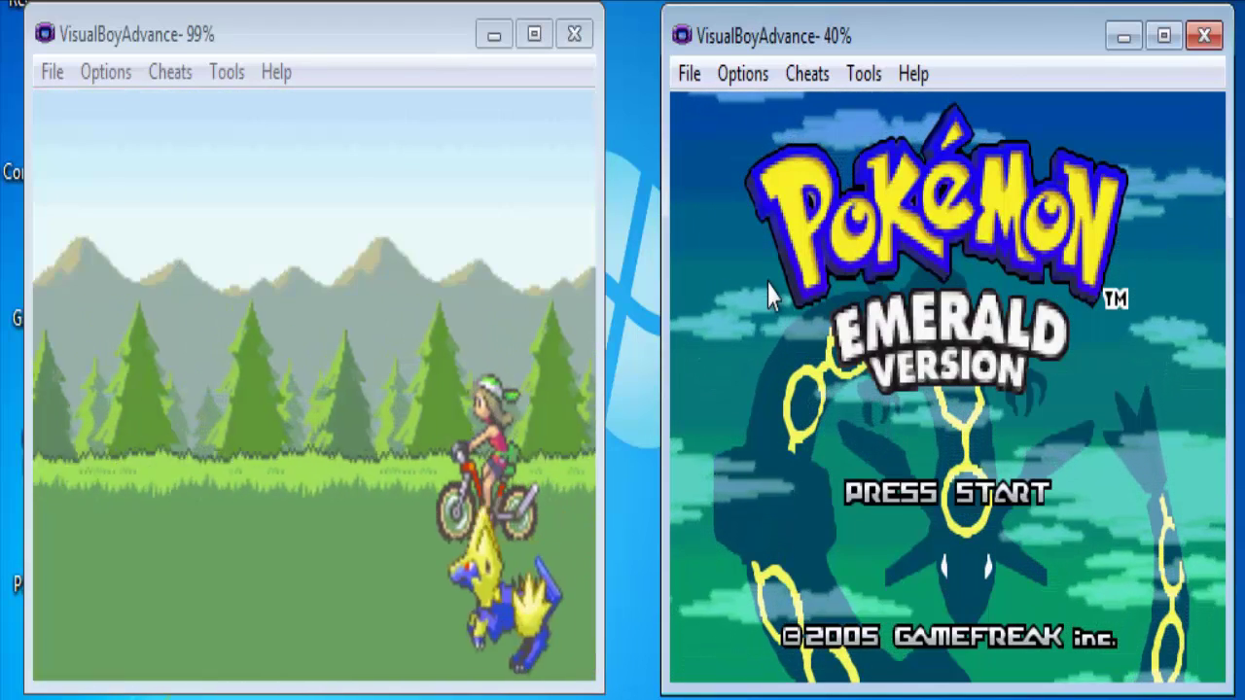
click(471, 344)
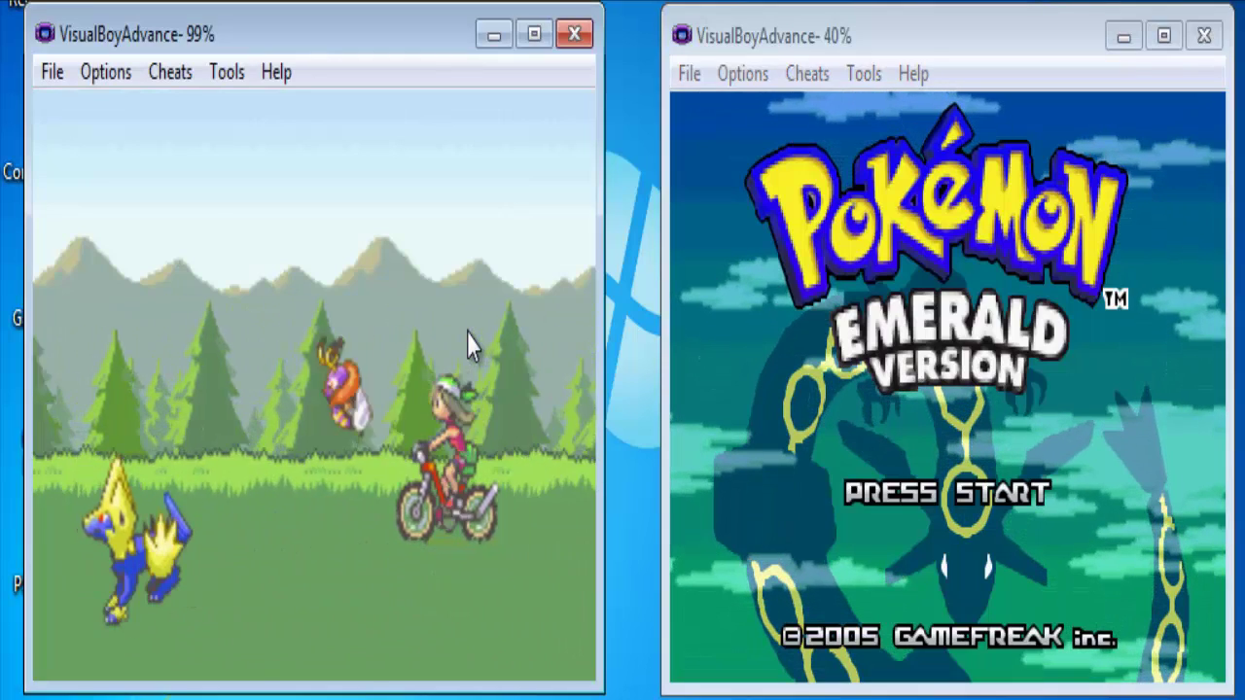
key(Return)
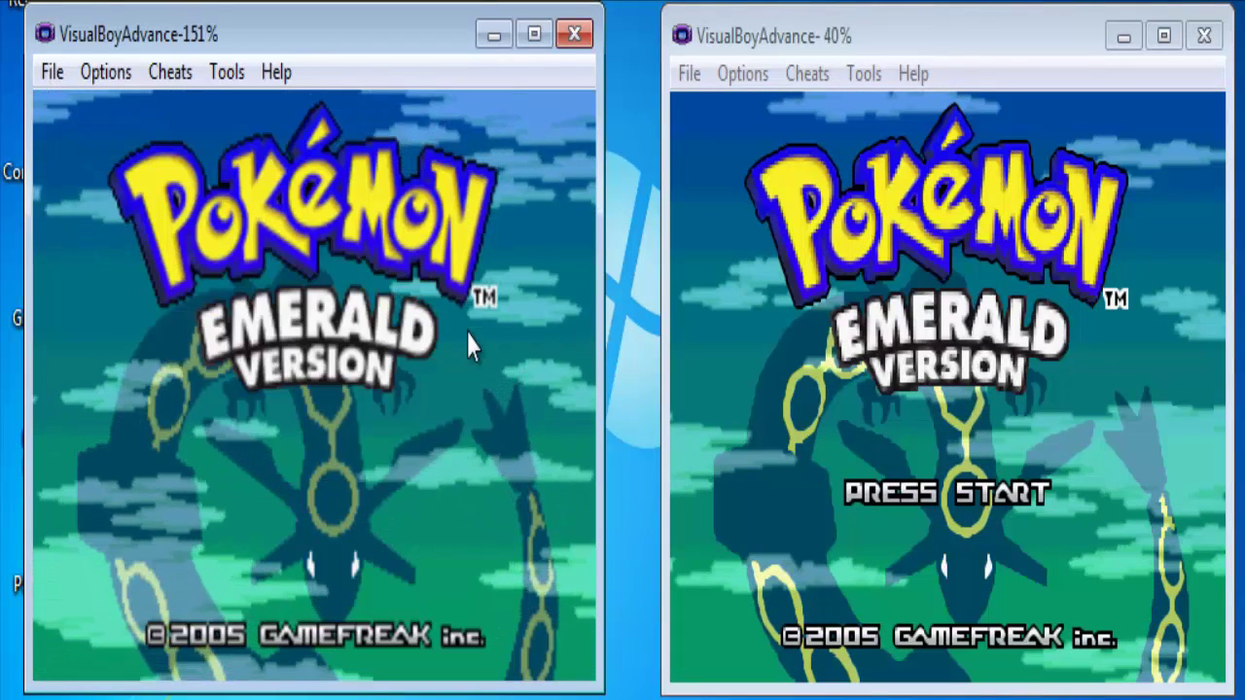
Leave the left title screen, dismiss the battery message and begin a New Game, then focus the right window.
key(Return)
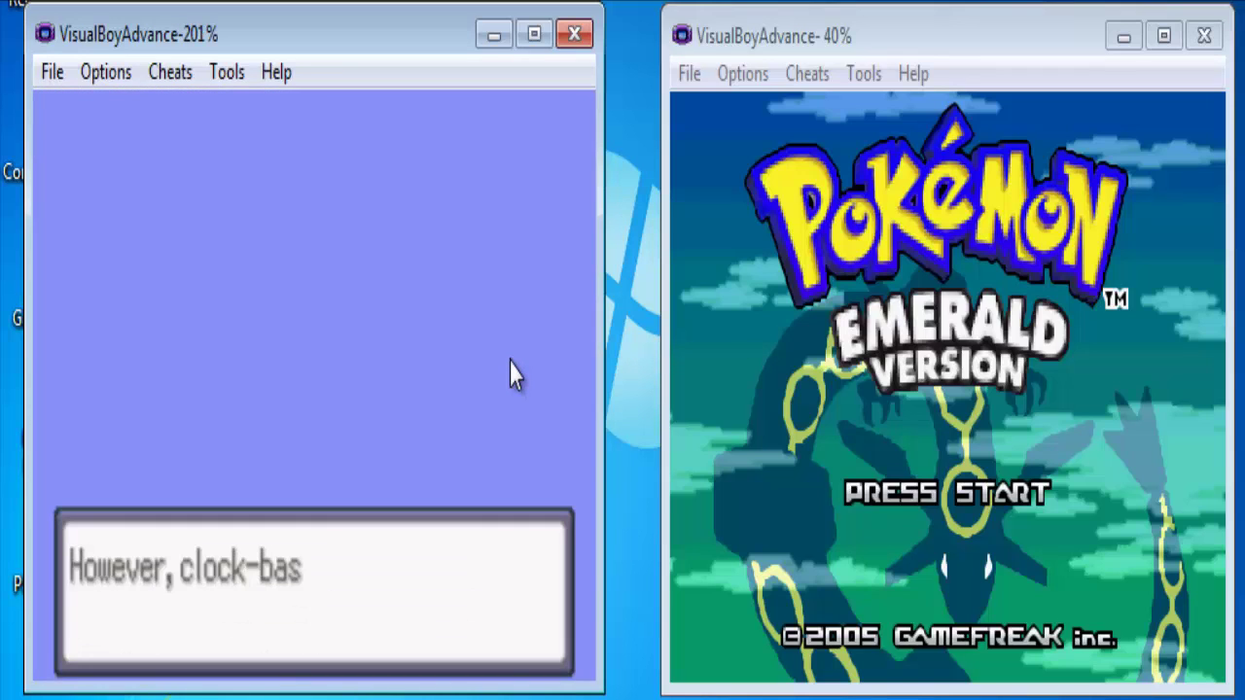
key(z)
key(z)
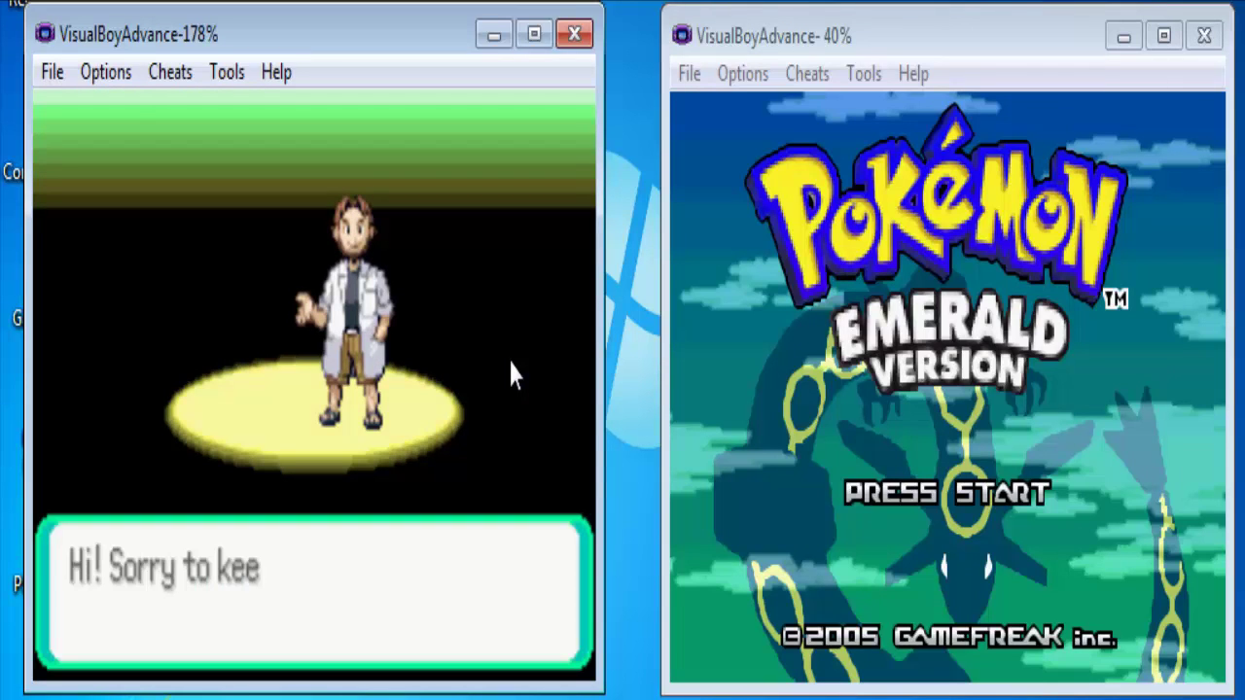
click(743, 402)
Continue the right game's saved game past the battery message and walk along Route 101.
key(z)
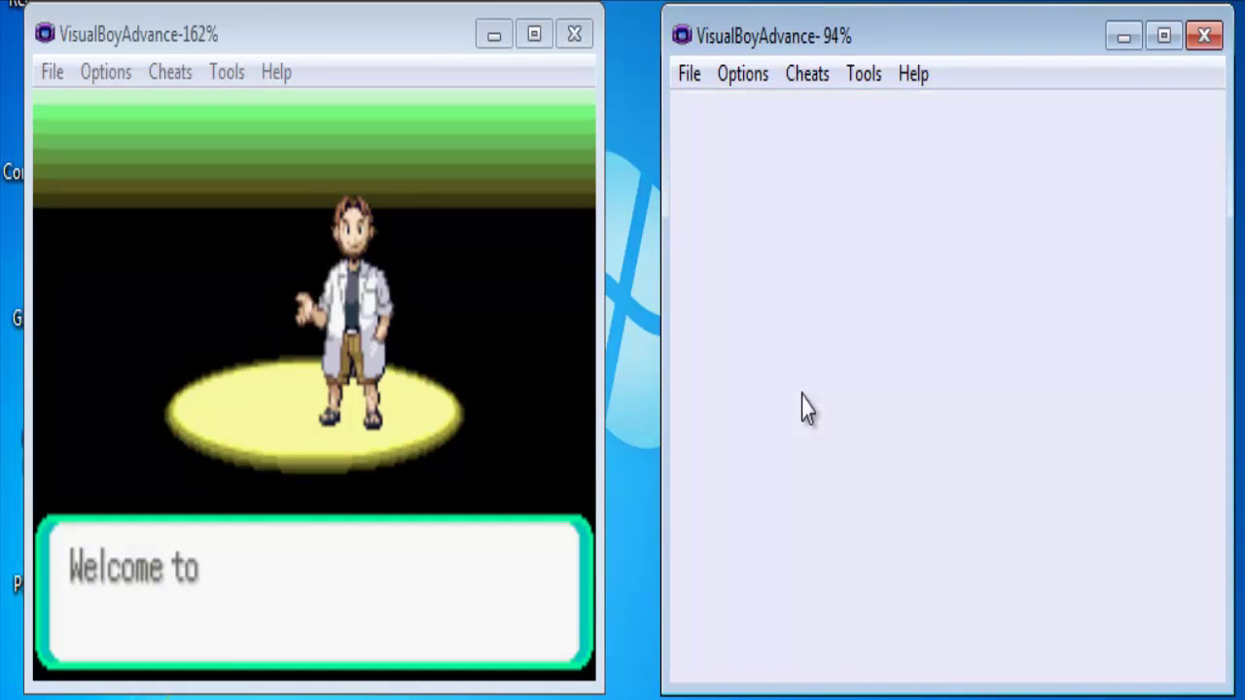
key(z)
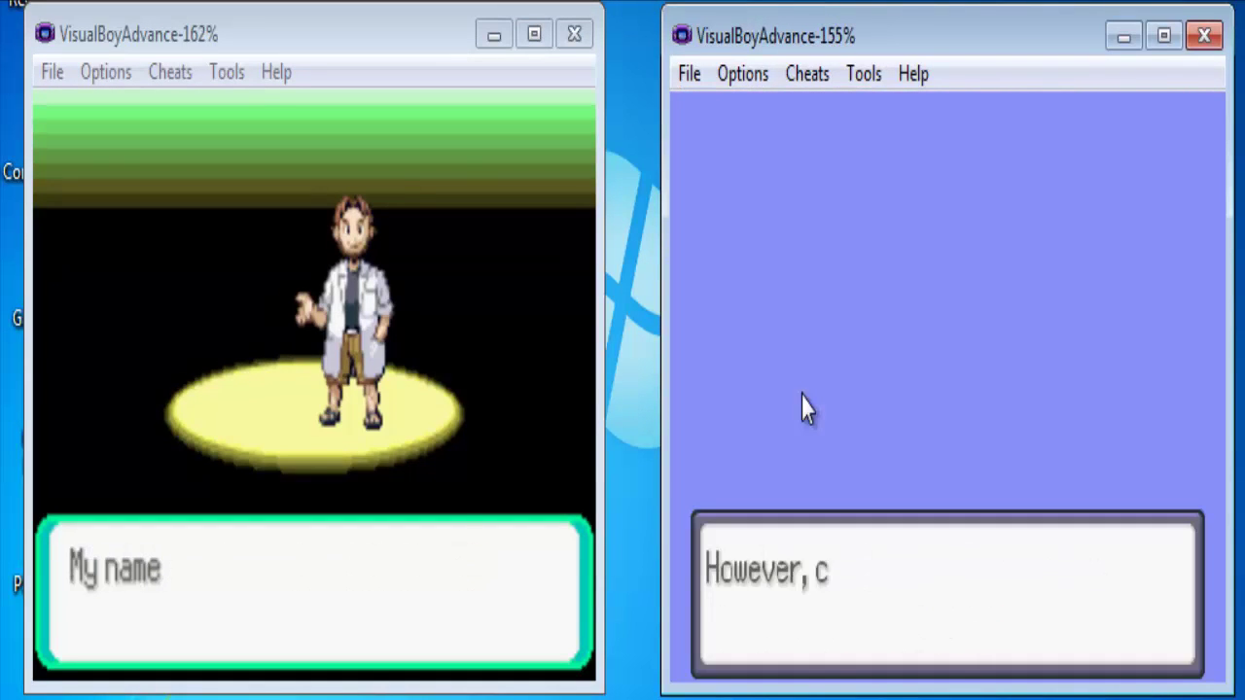
key(z)
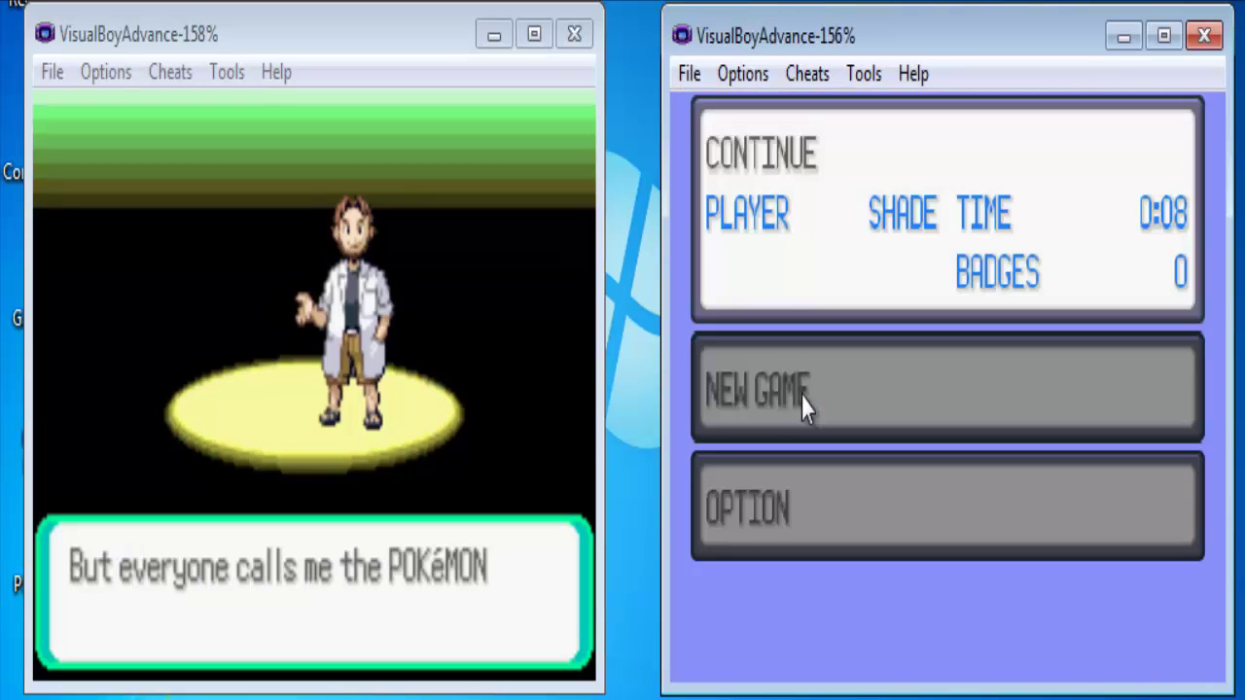
key(z)
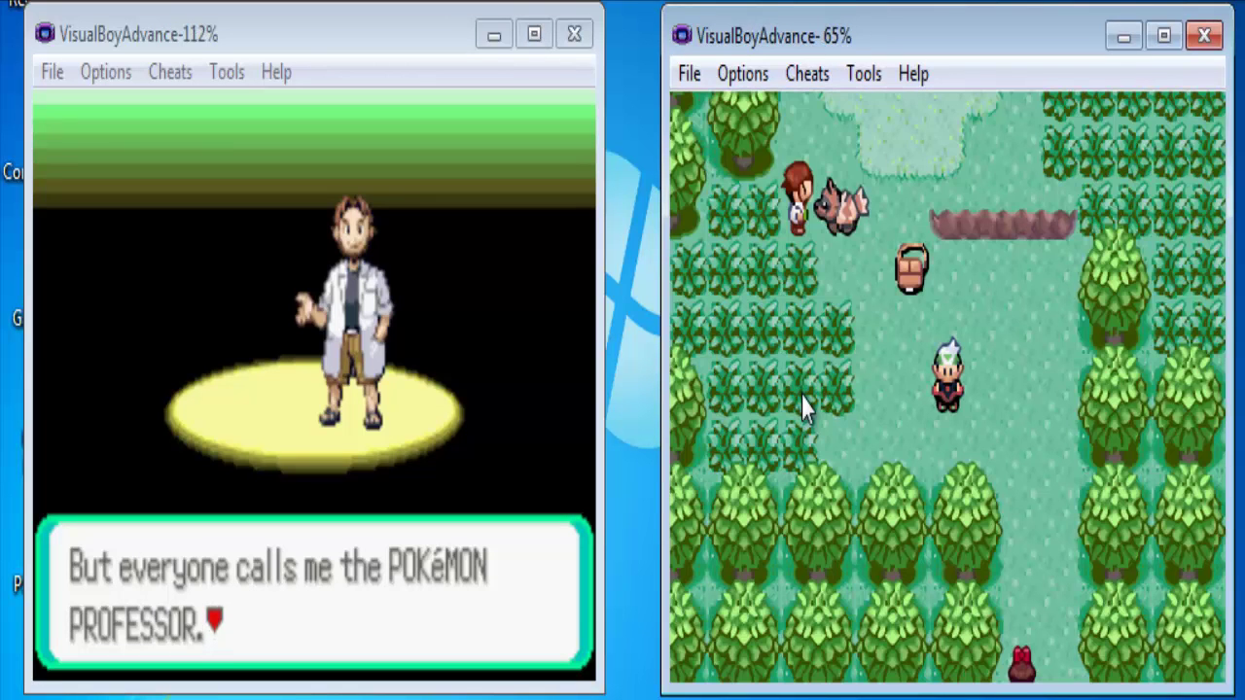
key(Right)
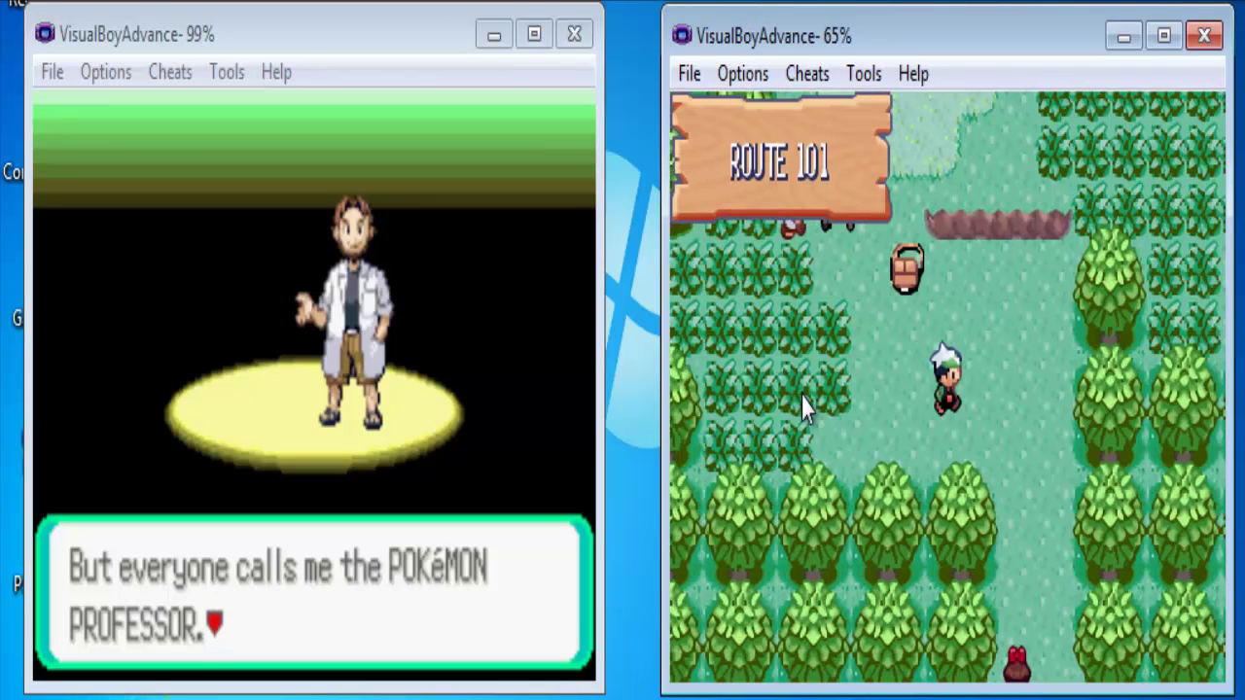
key(Down)
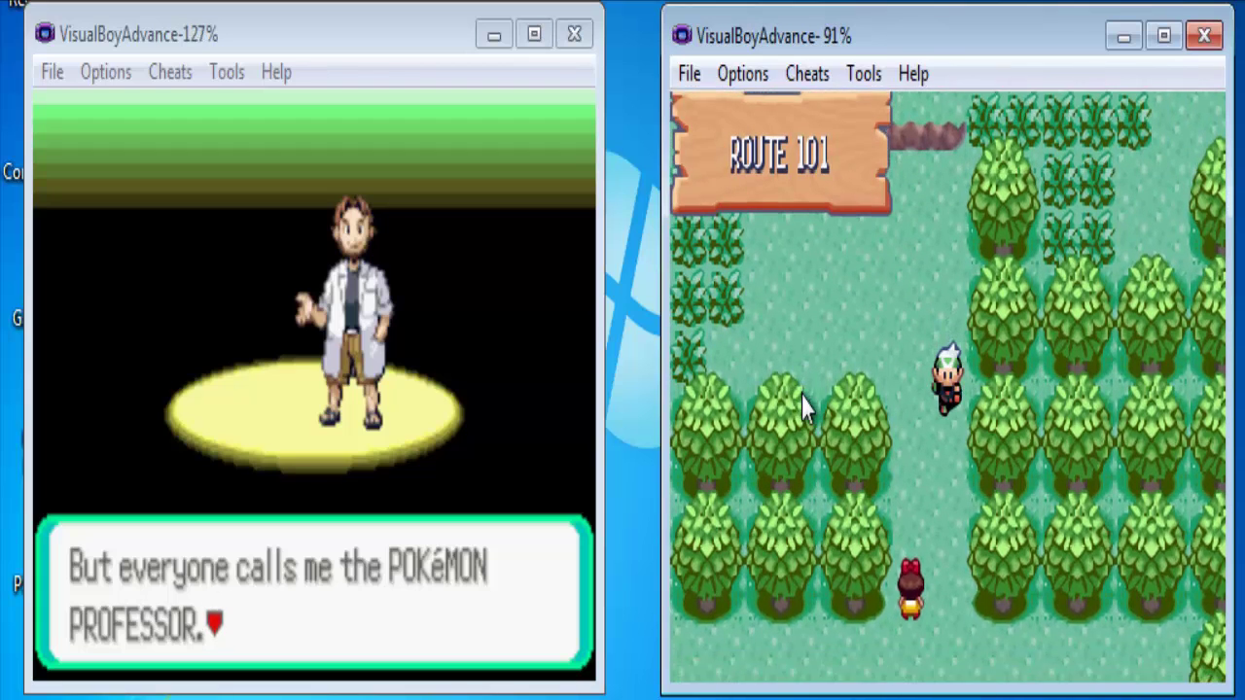
key(z)
key(z)
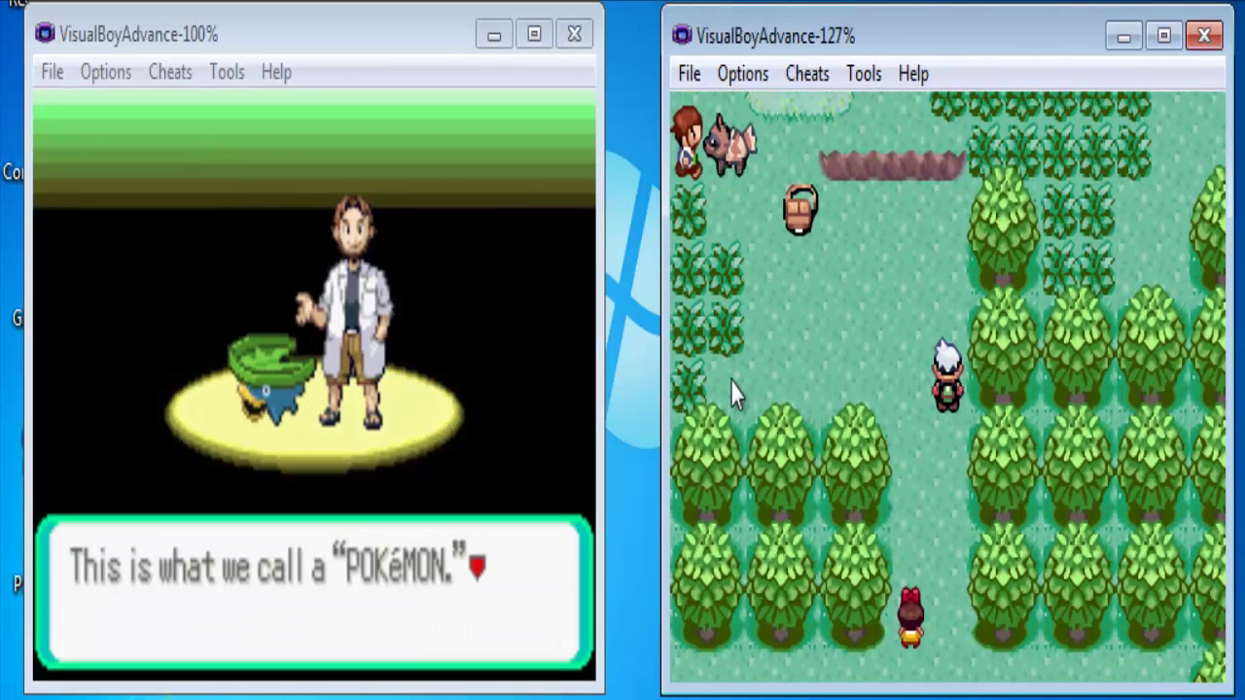
In the left window, advance the professor's dialogue with A.
click(528, 398)
key(z)
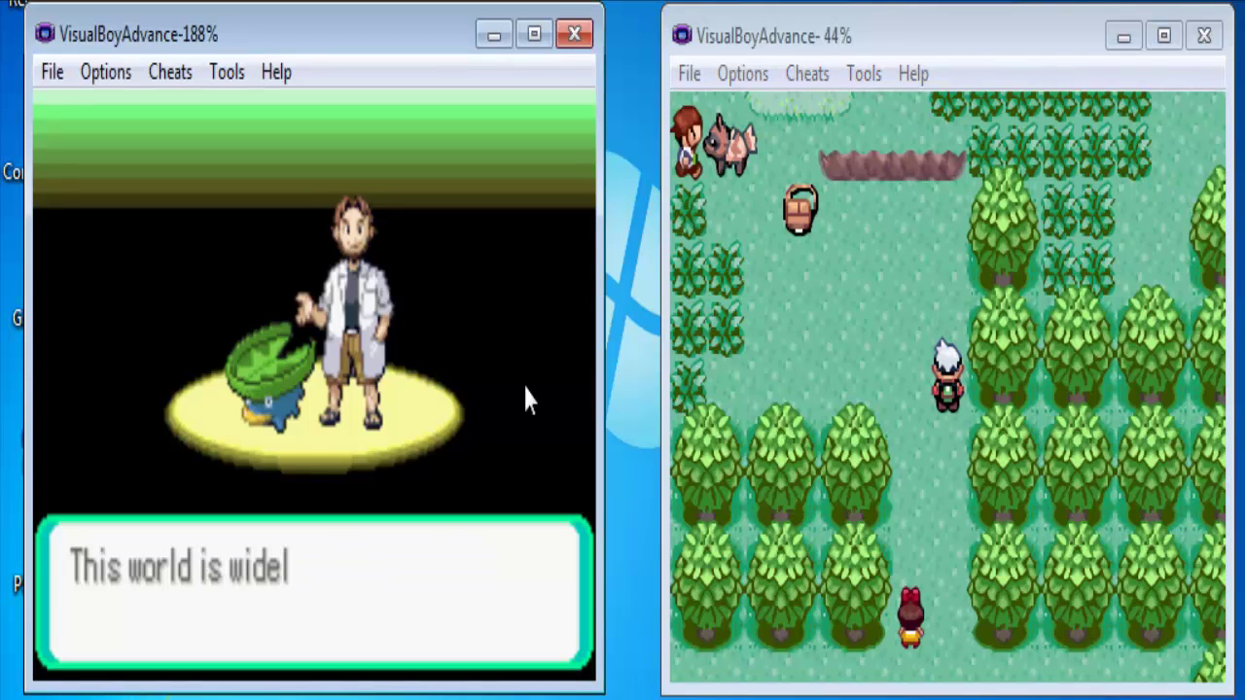
key(z)
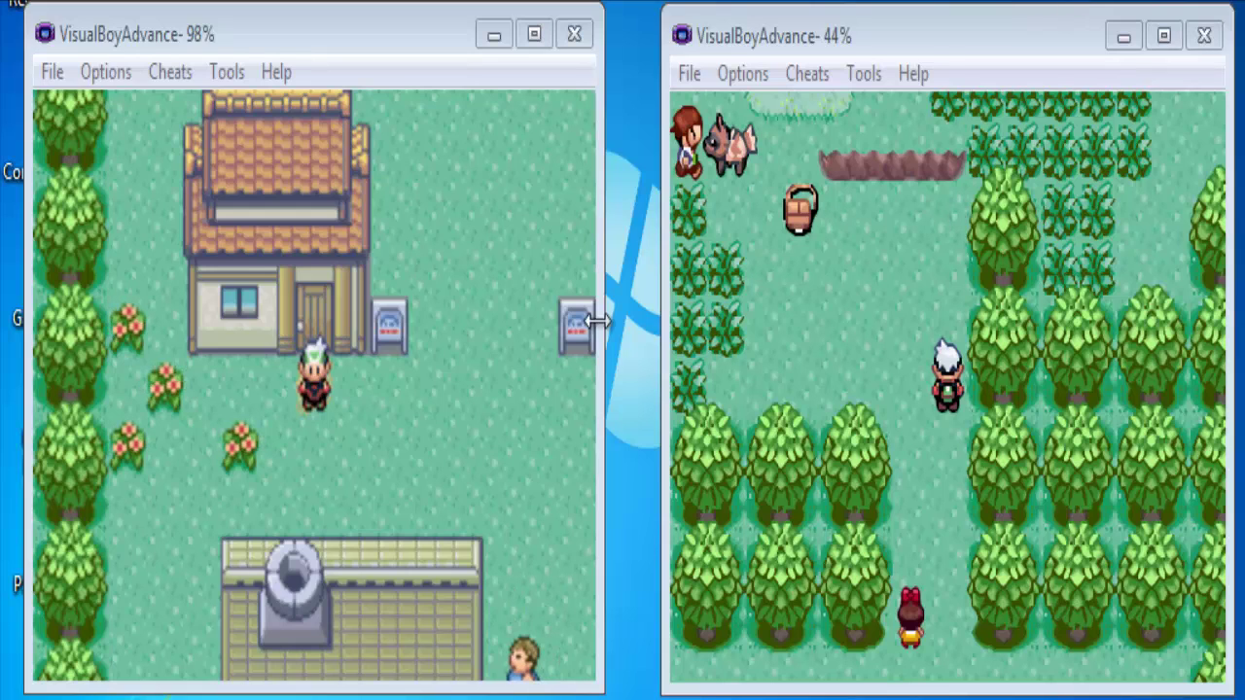
Switch focus back and forth between the left and right emulator windows.
click(535, 340)
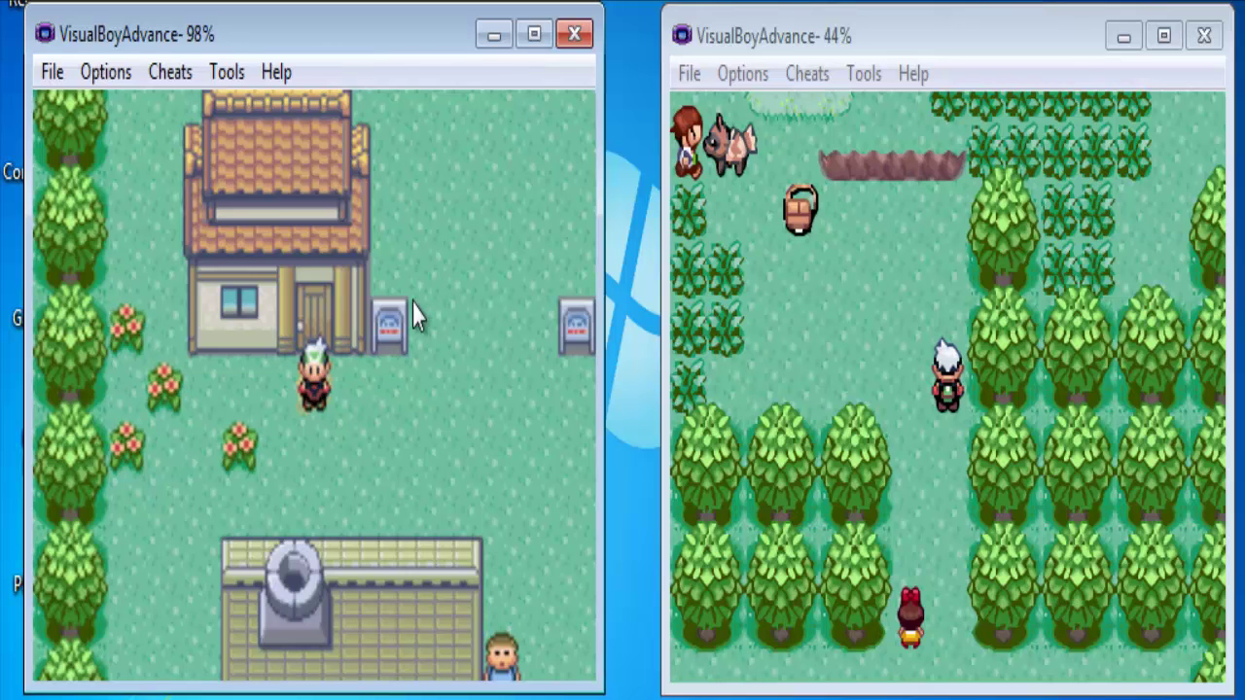
click(767, 256)
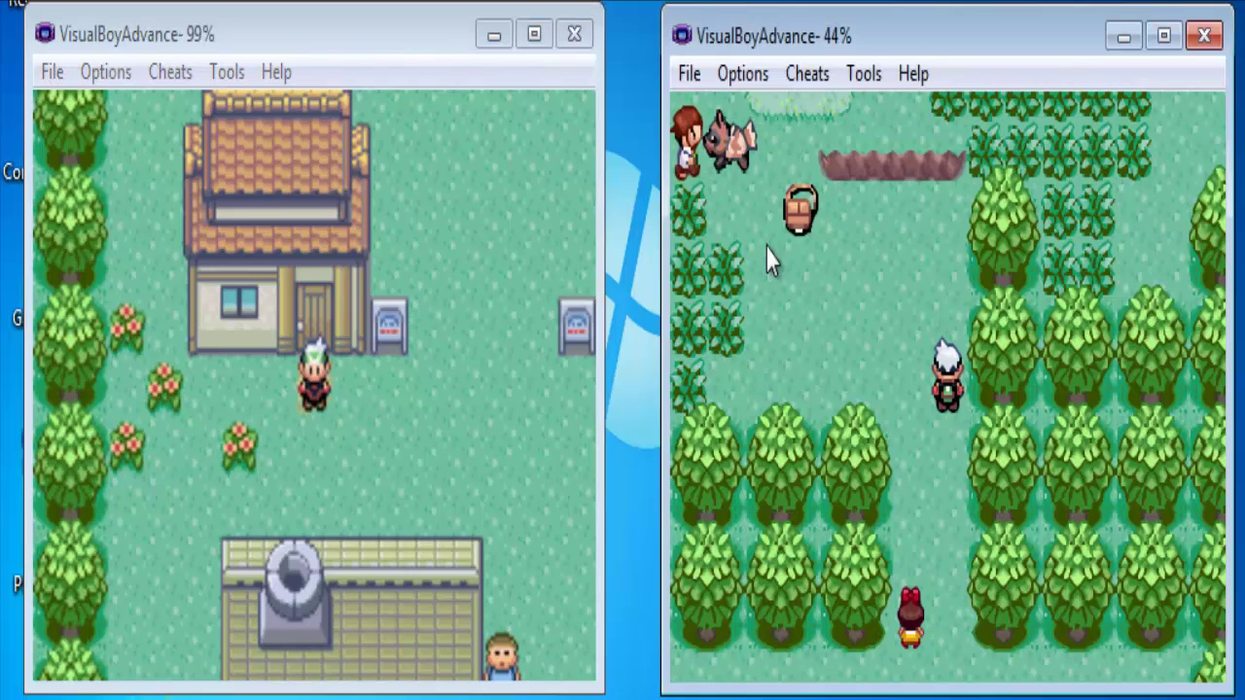
click(554, 339)
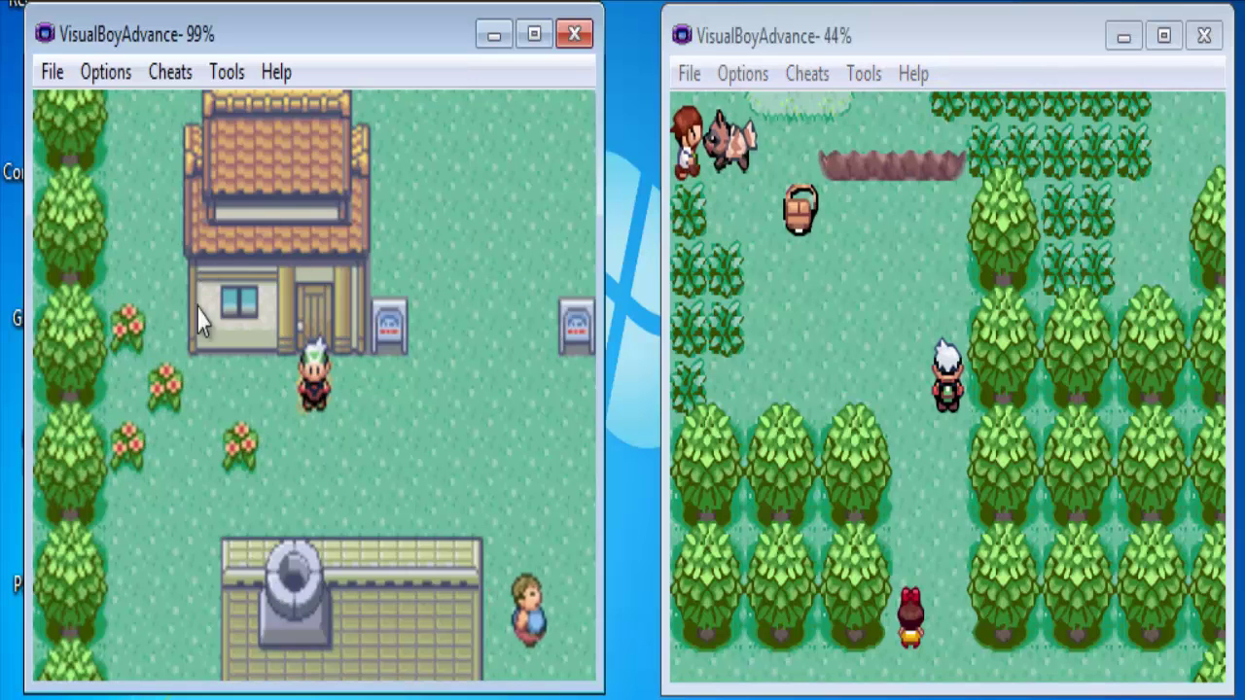
click(832, 357)
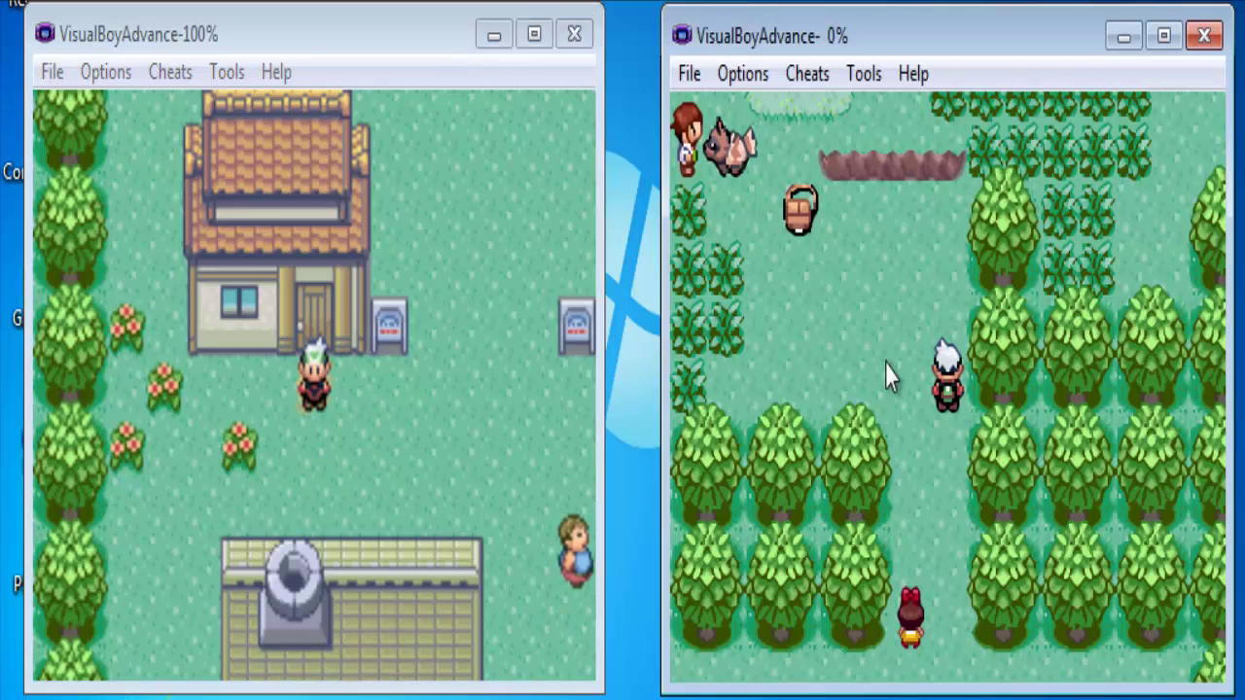
click(460, 389)
click(942, 314)
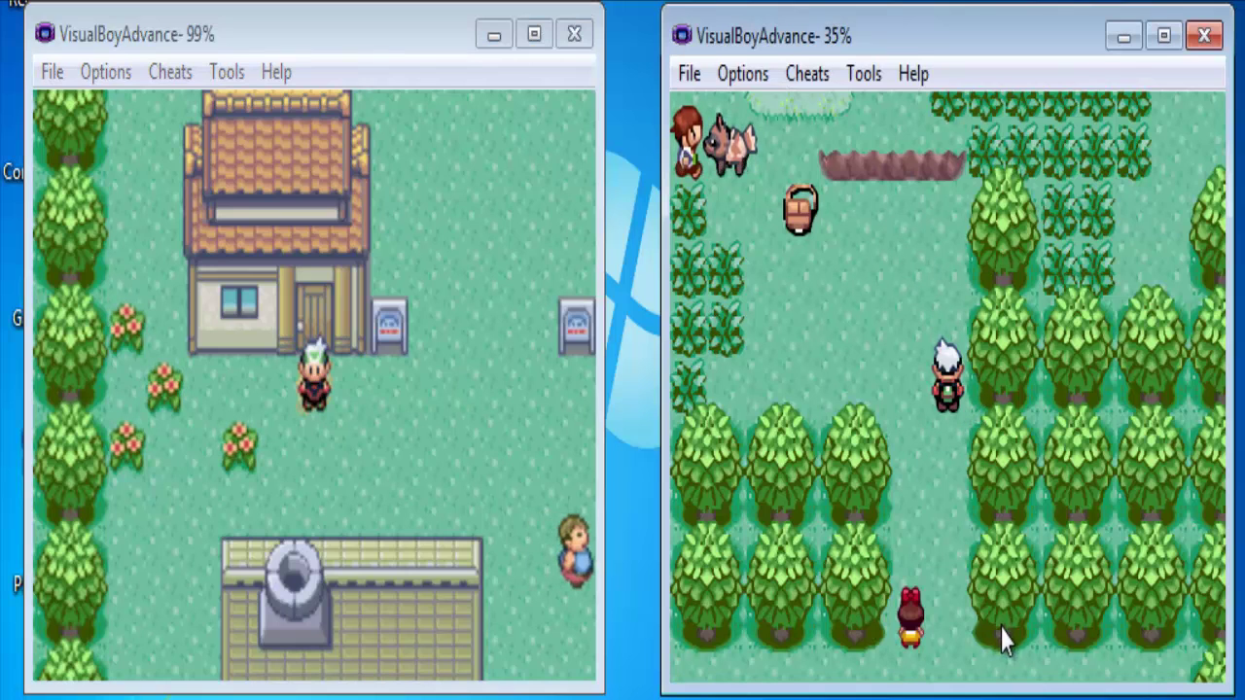
click(427, 504)
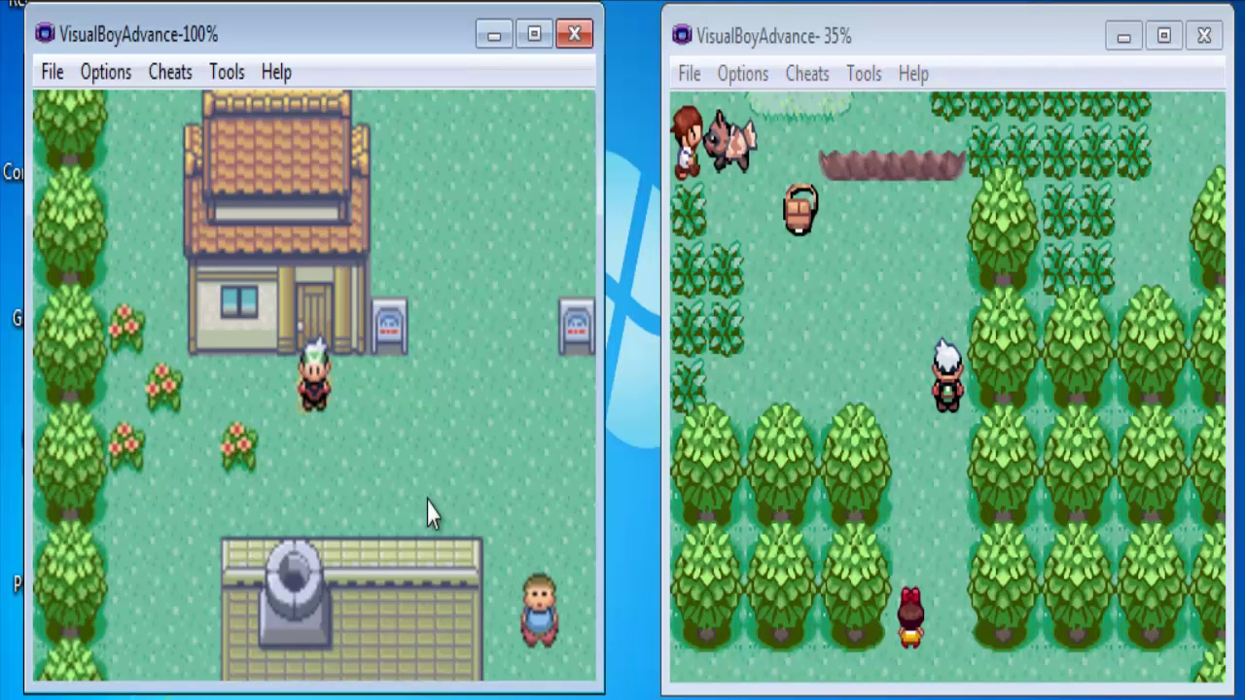
click(815, 493)
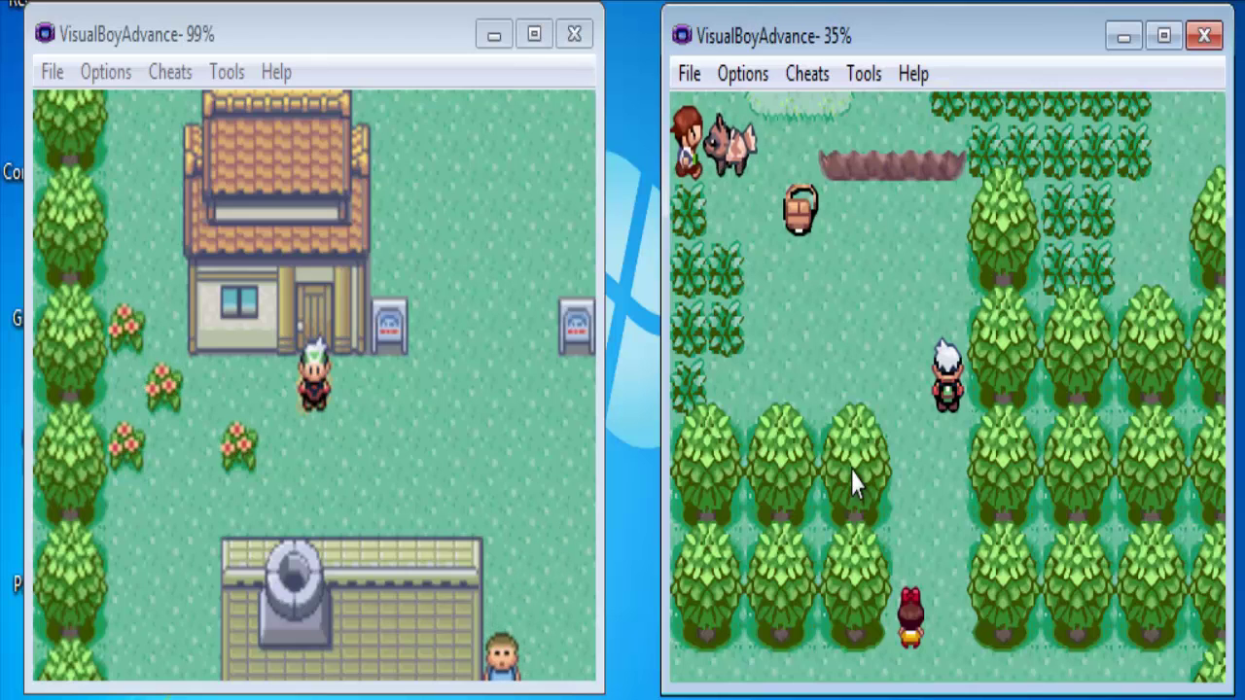
Return to the left emulator and pull down its Options menu.
key(alt+Tab)
key(alt+Tab)
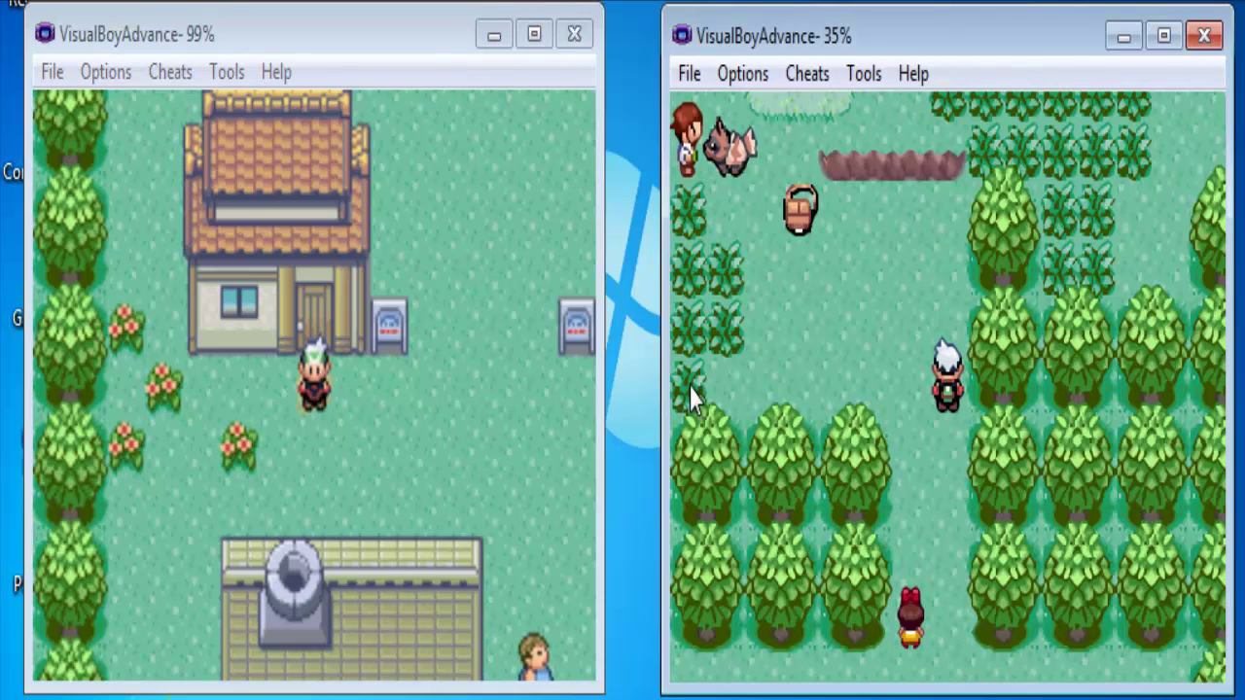
key(alt+Tab)
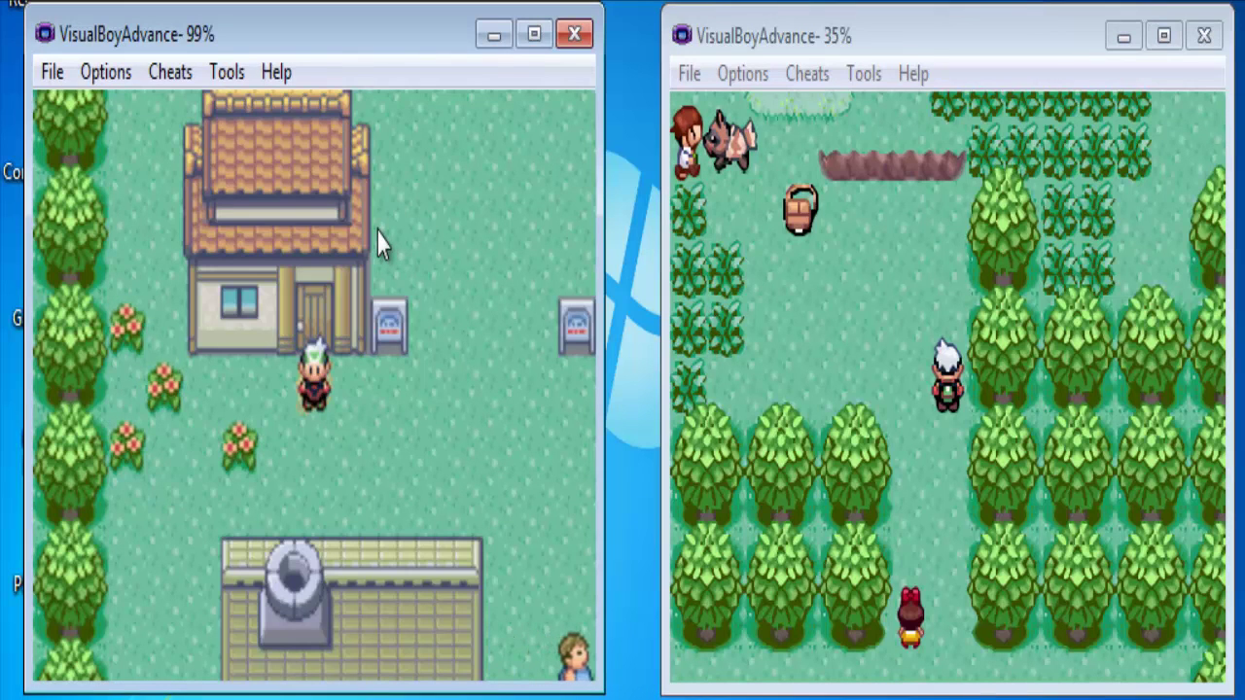
click(109, 73)
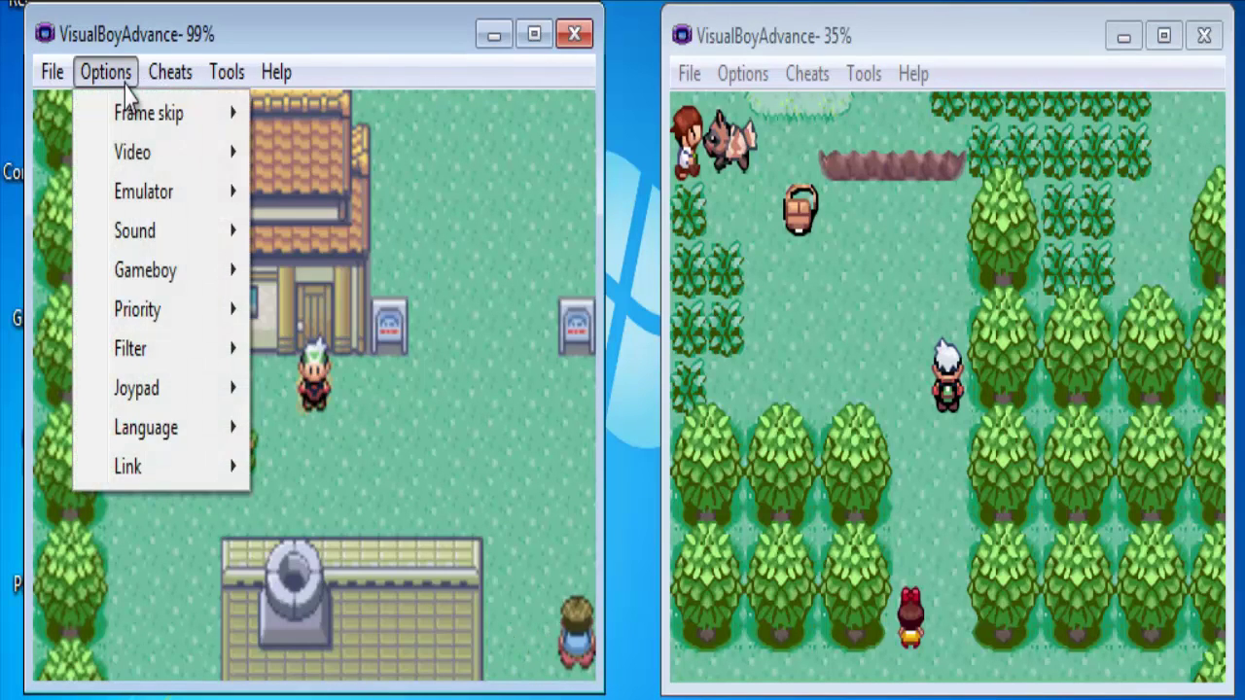
Choose Frame skip 0 in the left emulator's Options, then bring up the Video submenu.
mouse_move(132, 122)
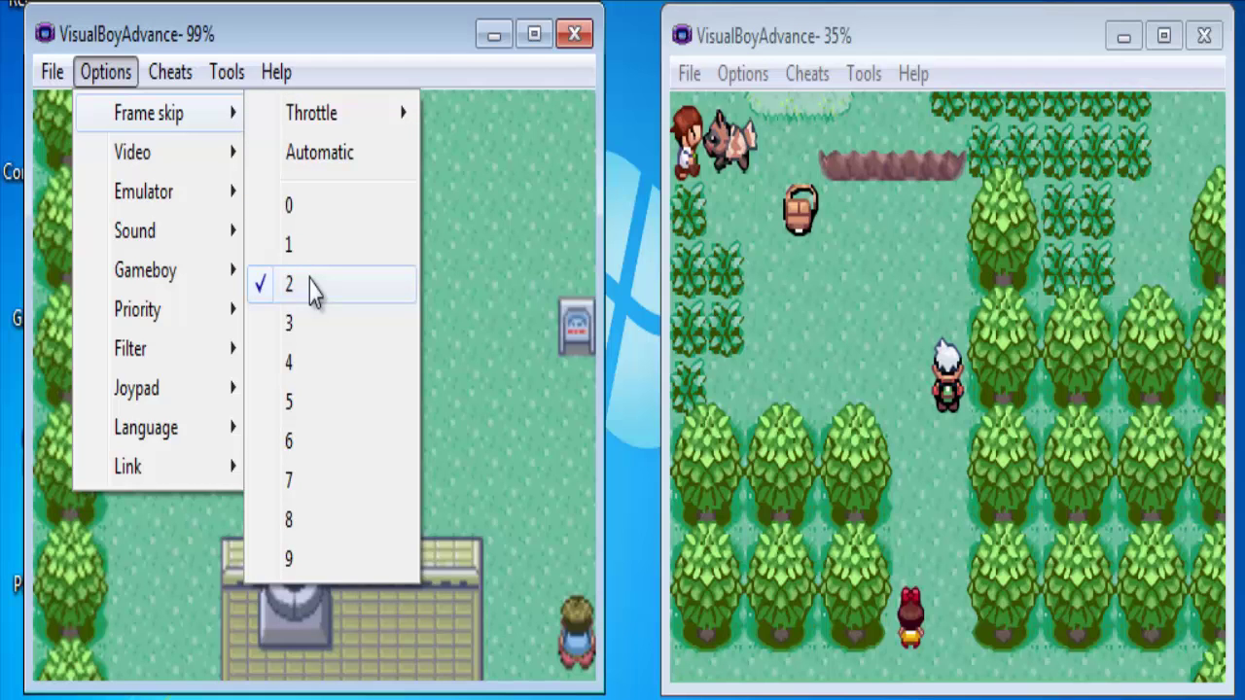
click(314, 216)
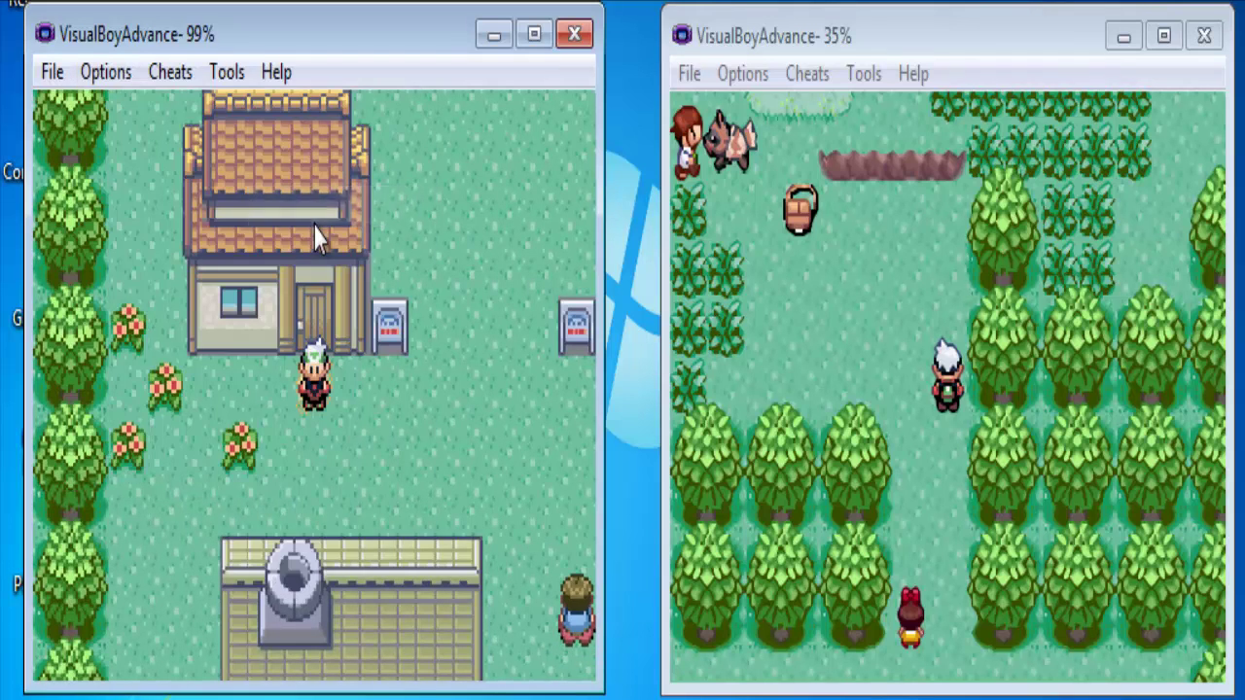
click(106, 77)
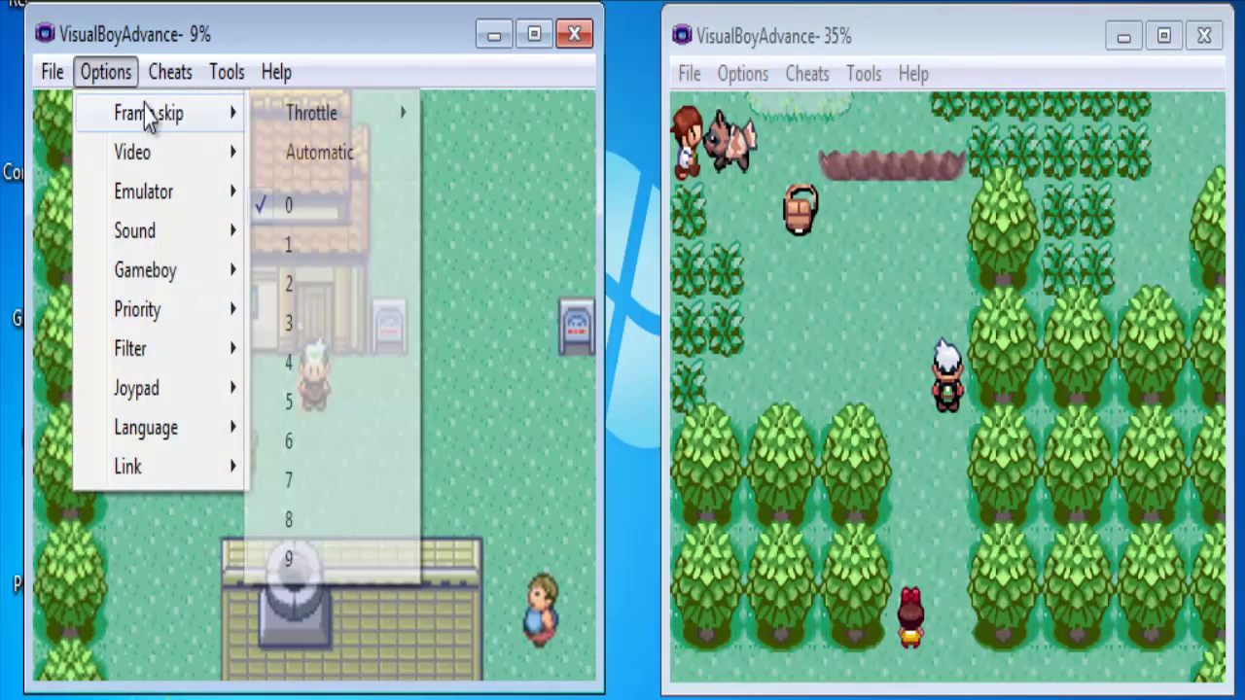
mouse_move(262, 115)
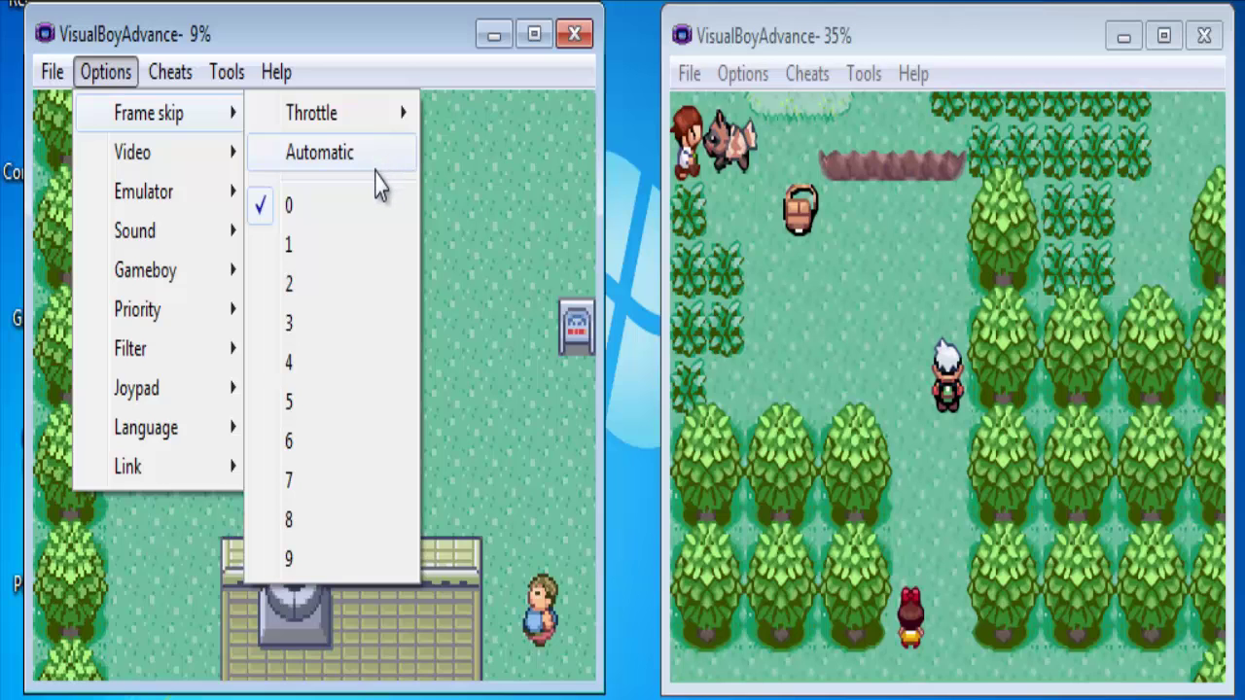
mouse_move(224, 171)
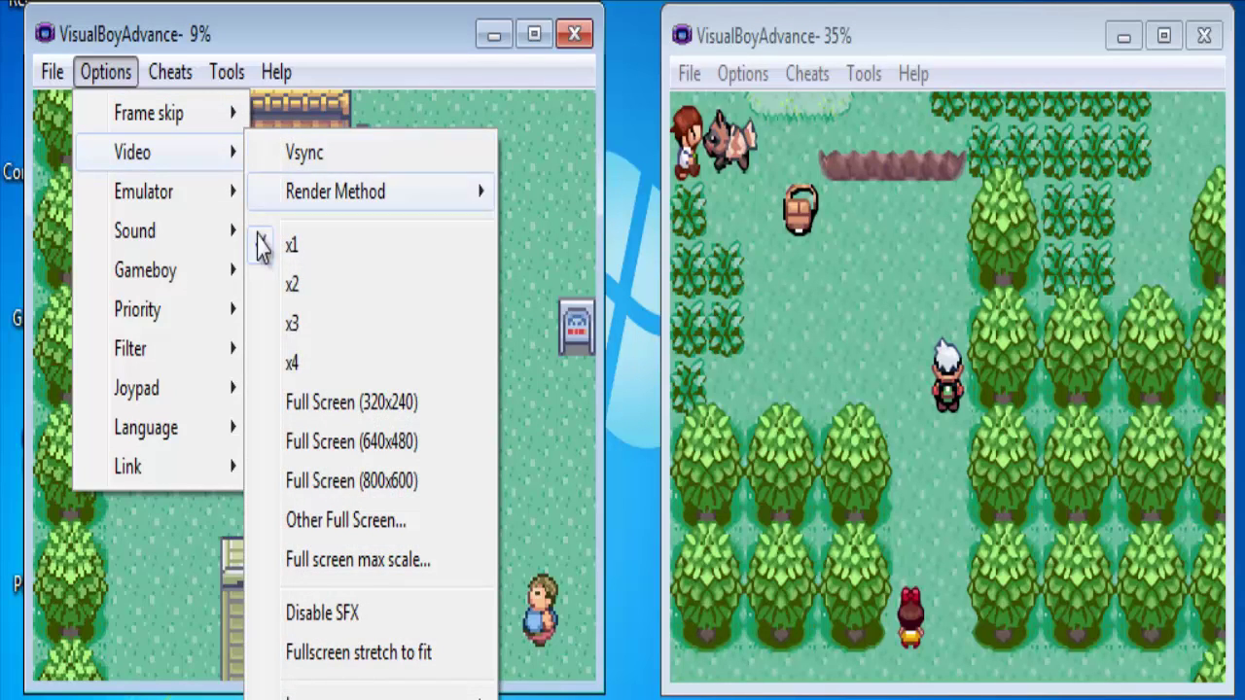
Set video size to x4, then resize and move the left window beside the right emulator.
click(280, 360)
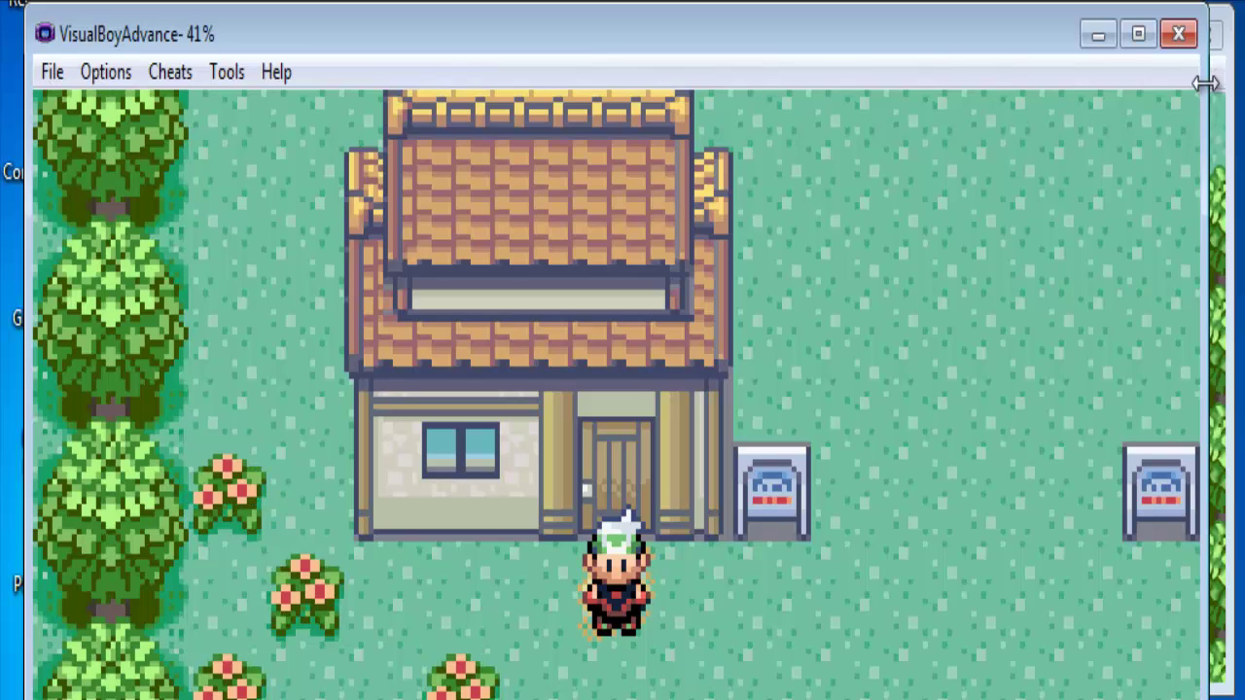
drag(1205, 83, 474, 130)
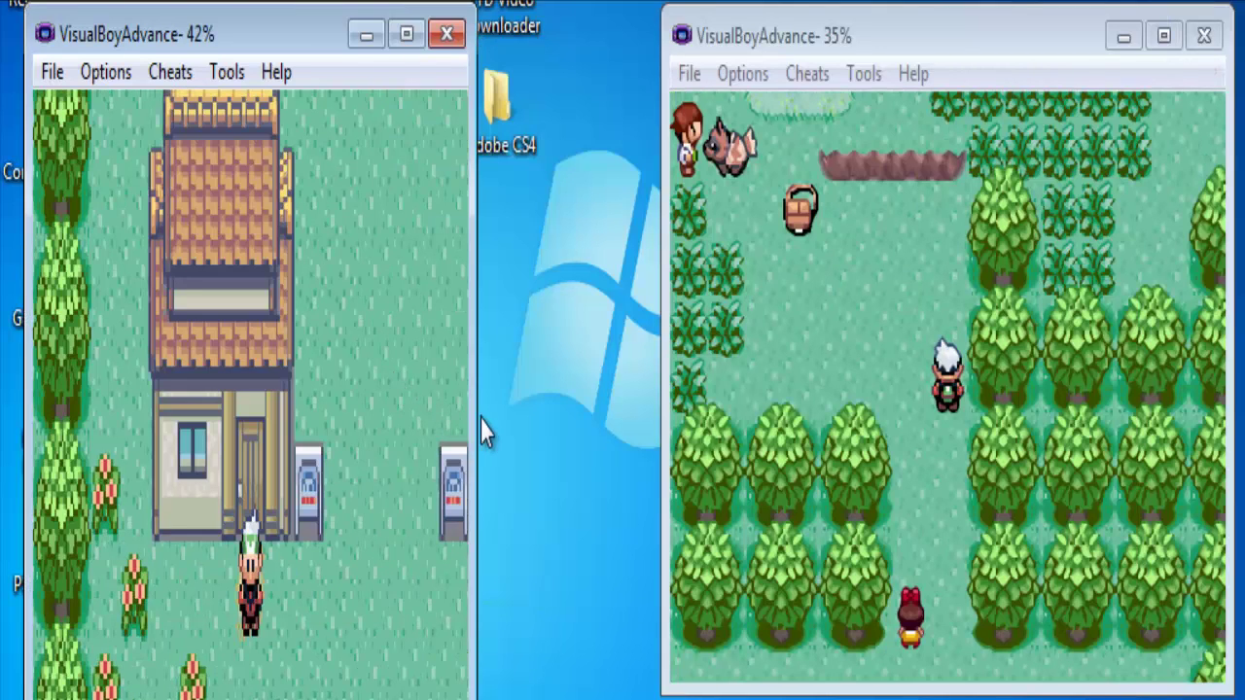
drag(470, 418, 632, 422)
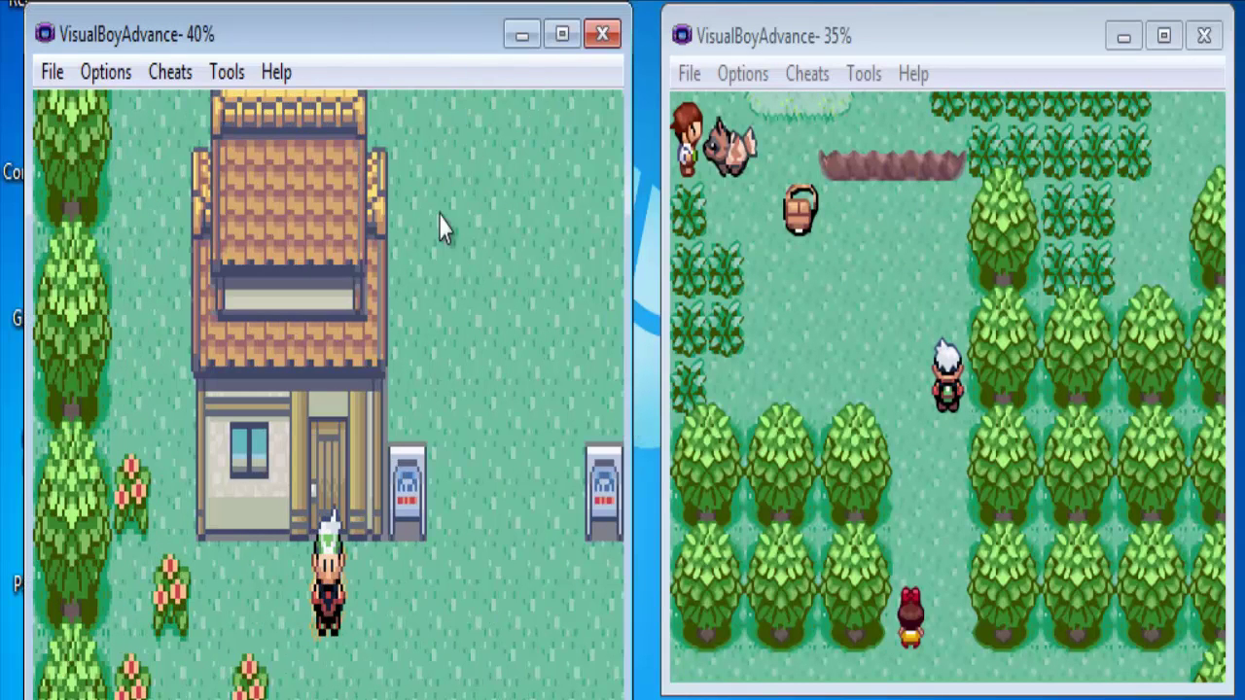
drag(392, 5, 383, 36)
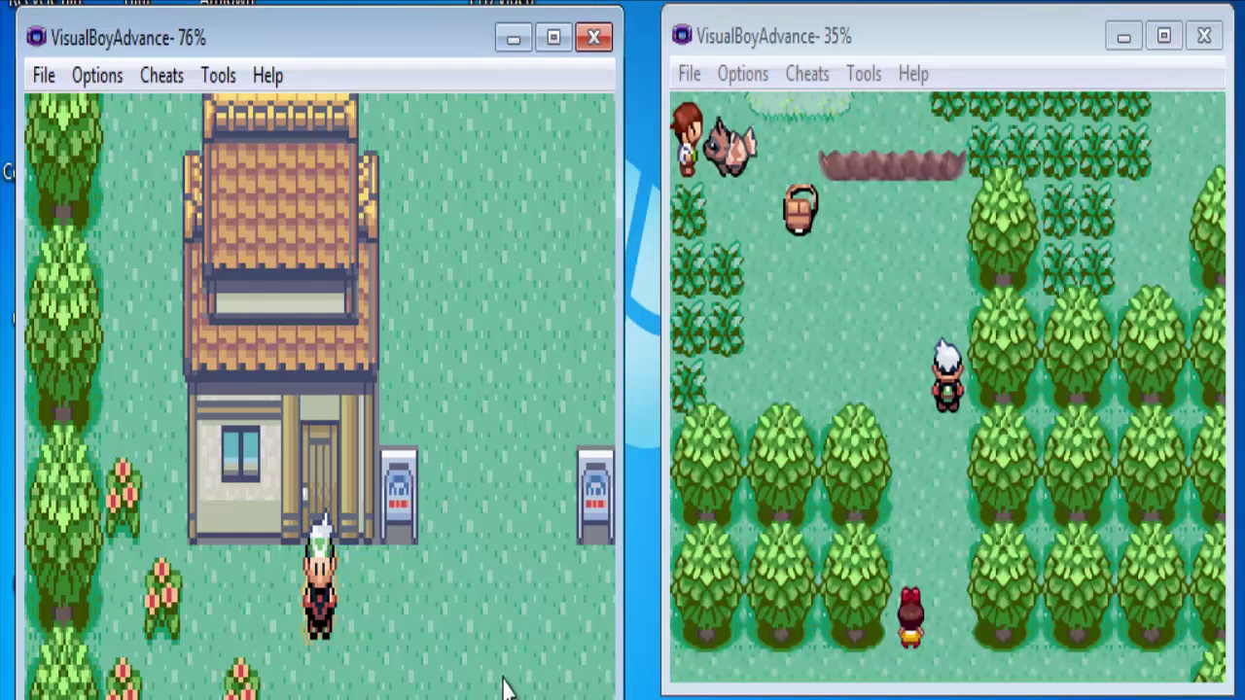
mouse_move(454, 42)
mouse_down()
mouse_move(431, 42)
mouse_move(533, 68)
mouse_move(471, 83)
mouse_move(459, 45)
mouse_up()
Toggle Vsync under Options > Video and Synchronize under Options > Emulator.
click(103, 74)
mouse_move(209, 160)
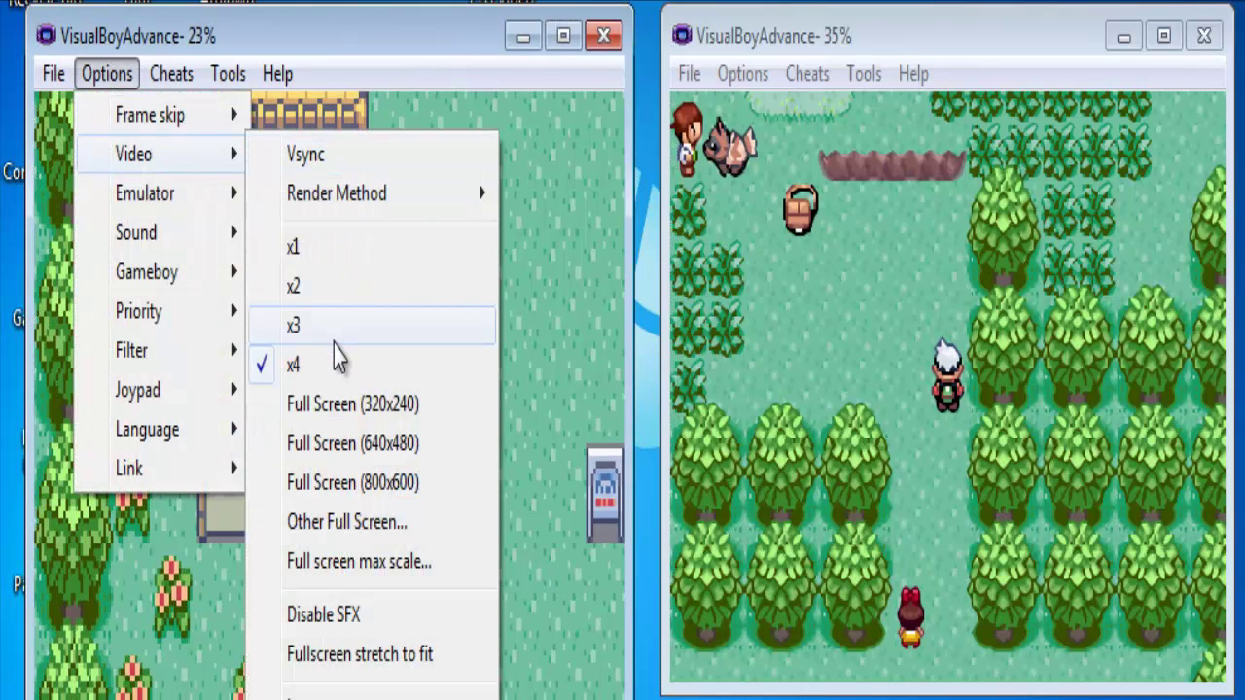
click(385, 164)
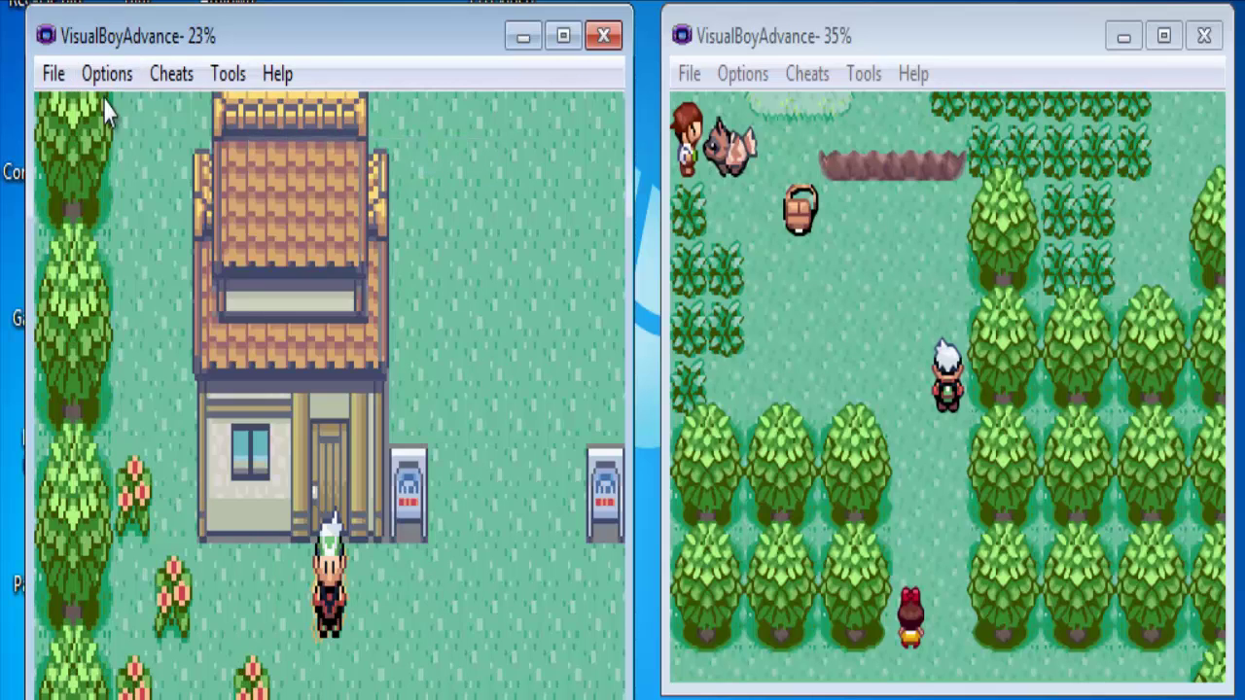
click(106, 78)
mouse_move(210, 213)
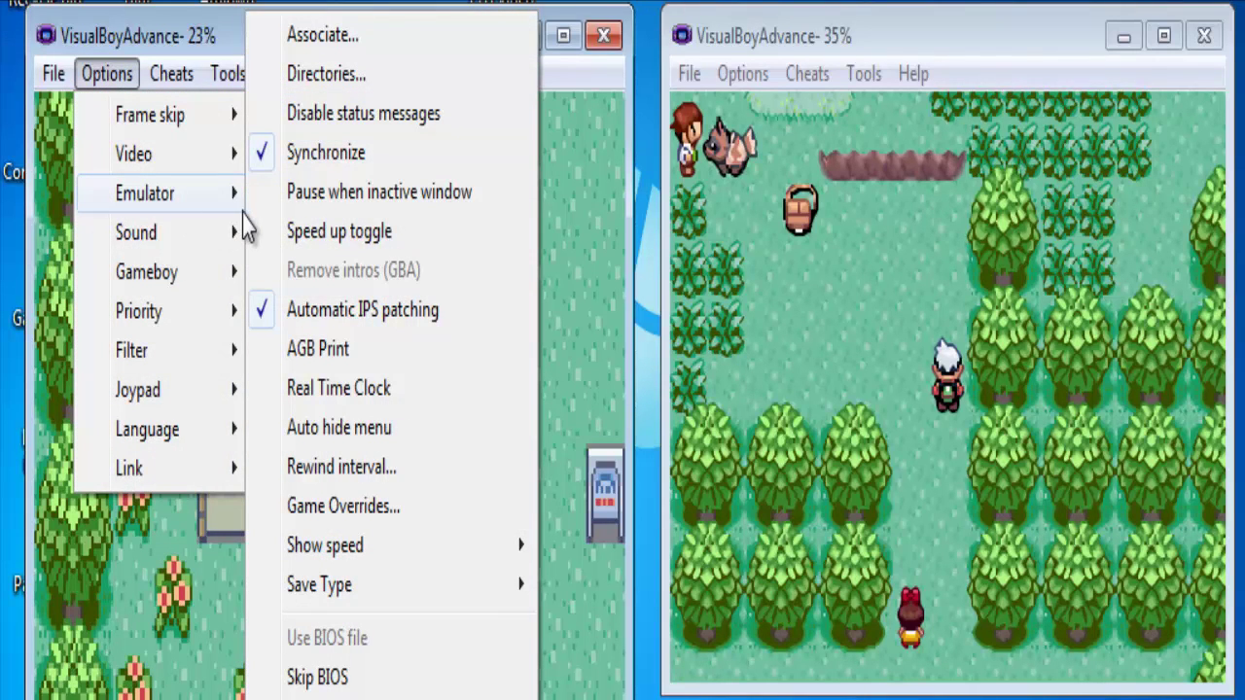
click(309, 155)
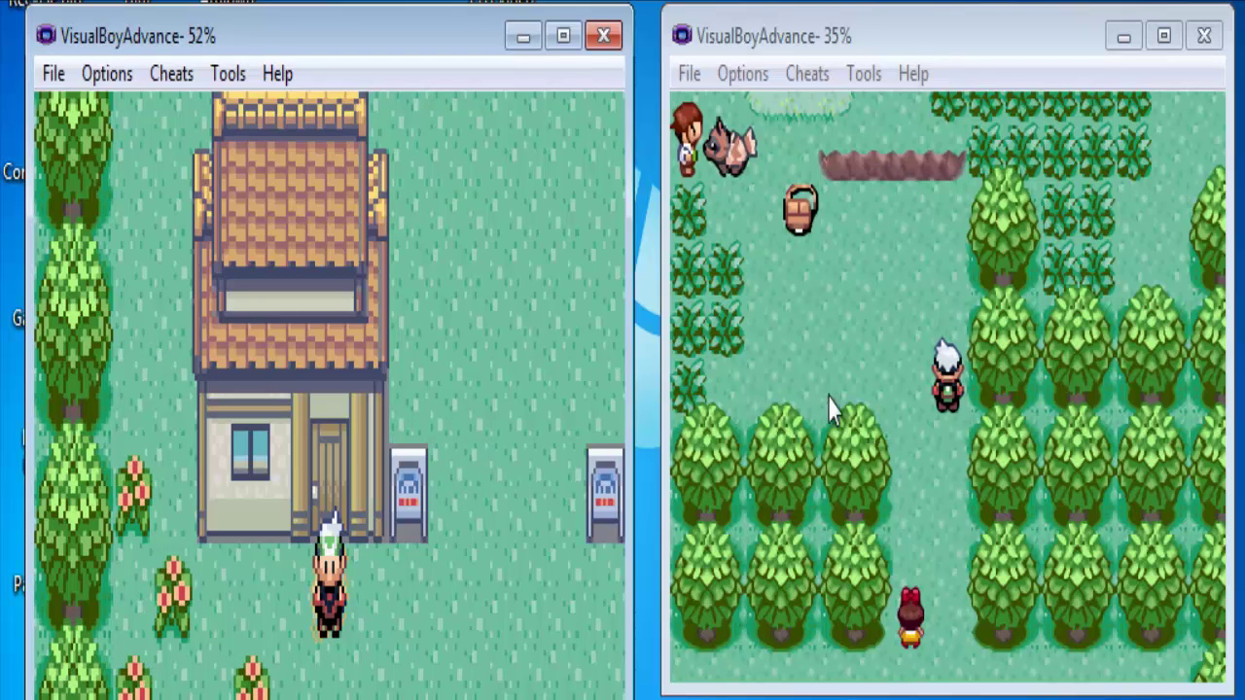
Browse the Emulator and Sound submenus, then set Gameboy system type to GBA.
click(123, 79)
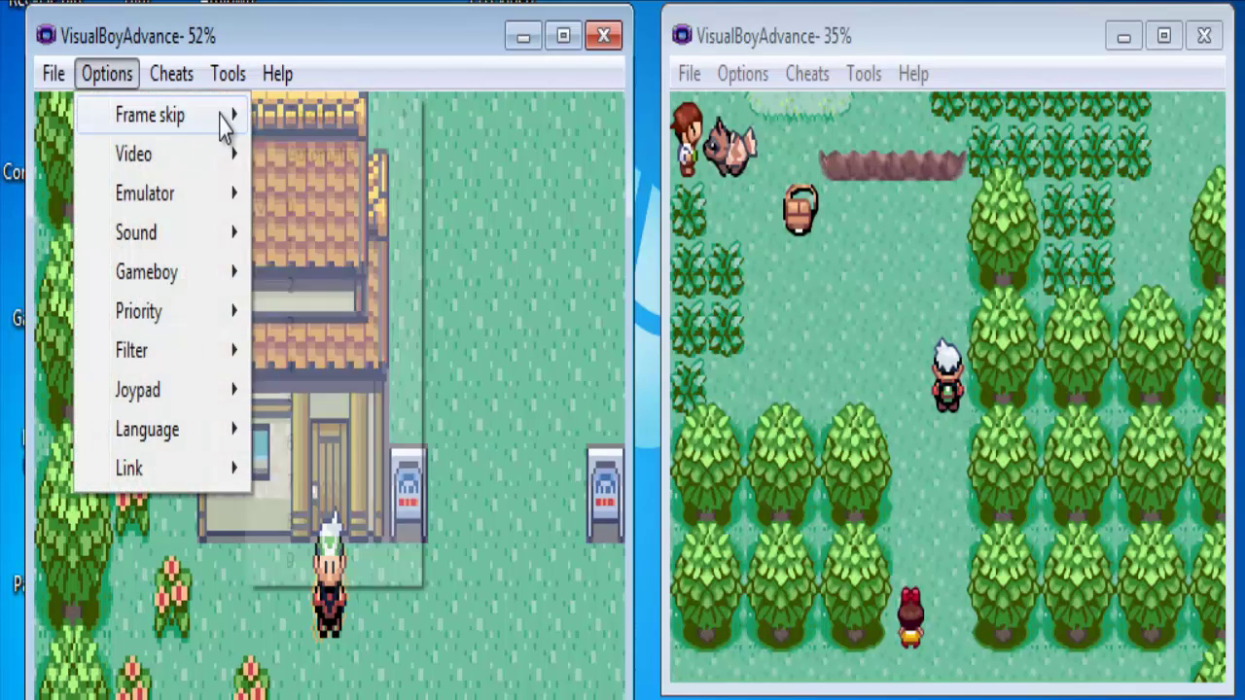
mouse_move(223, 200)
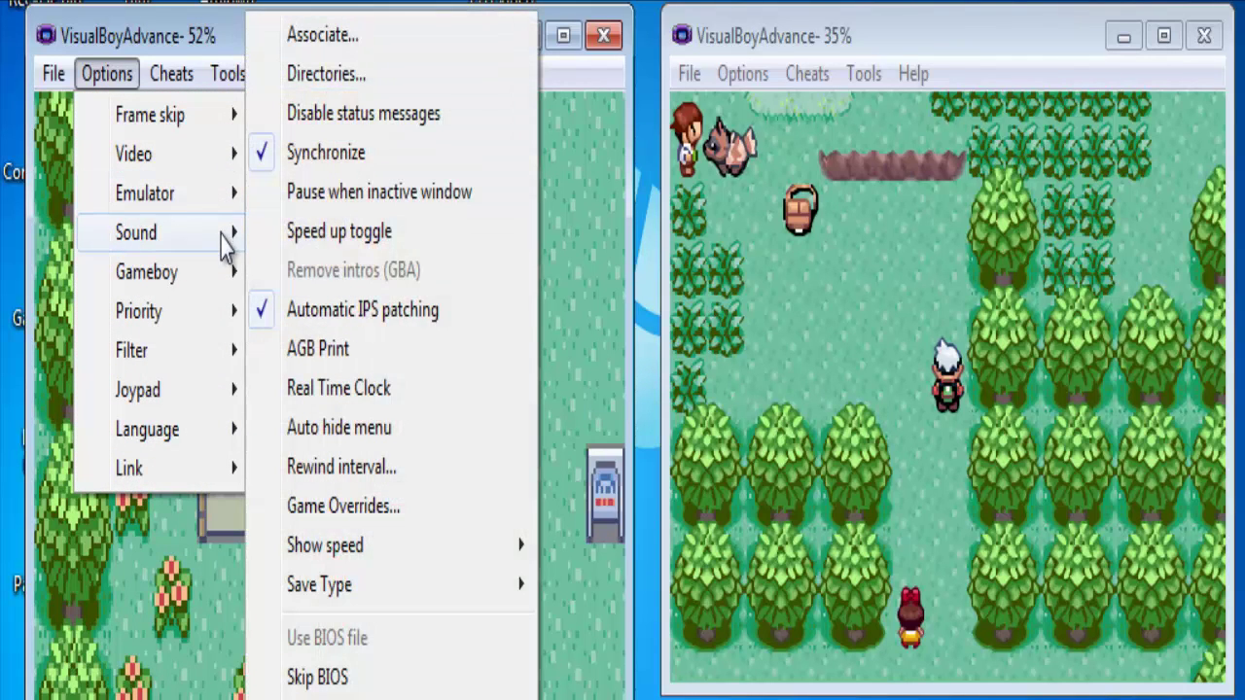
mouse_move(221, 241)
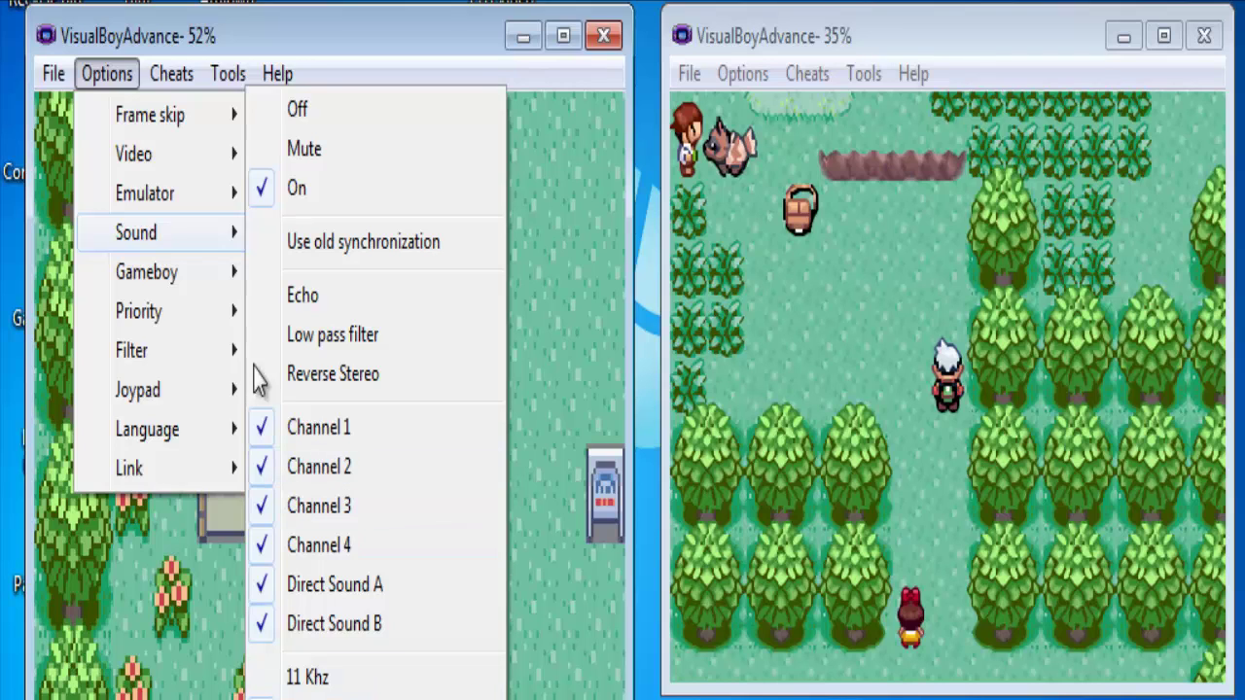
mouse_move(221, 293)
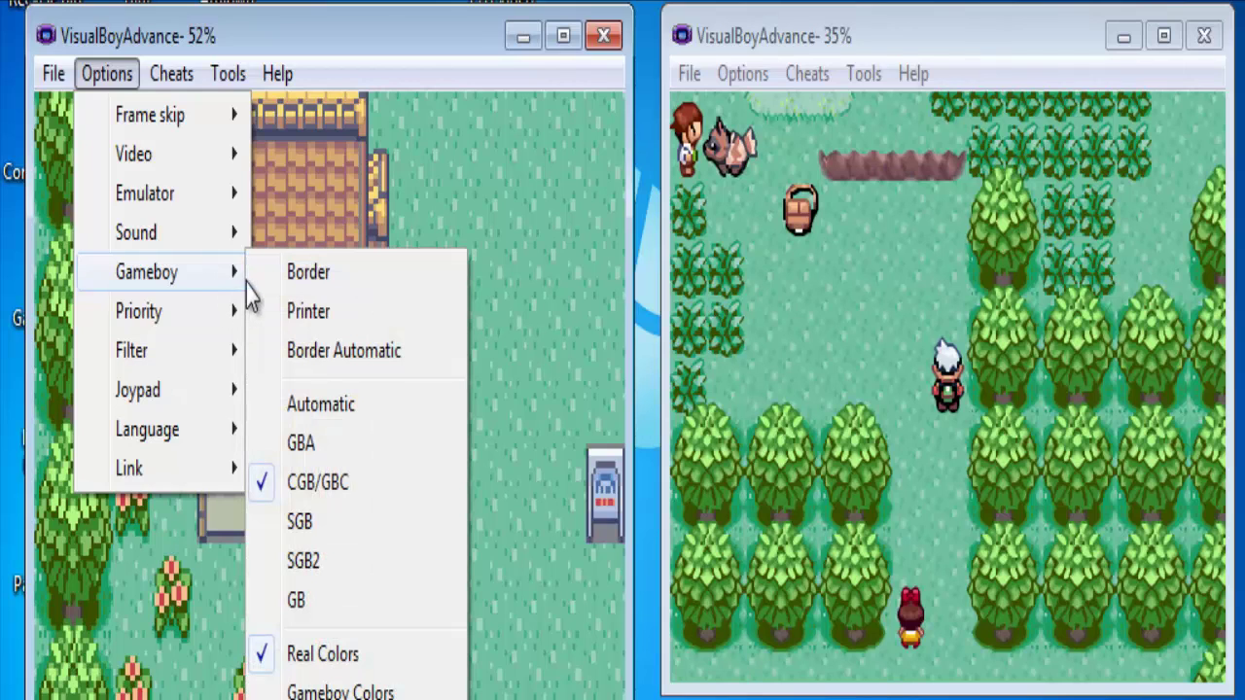
click(295, 445)
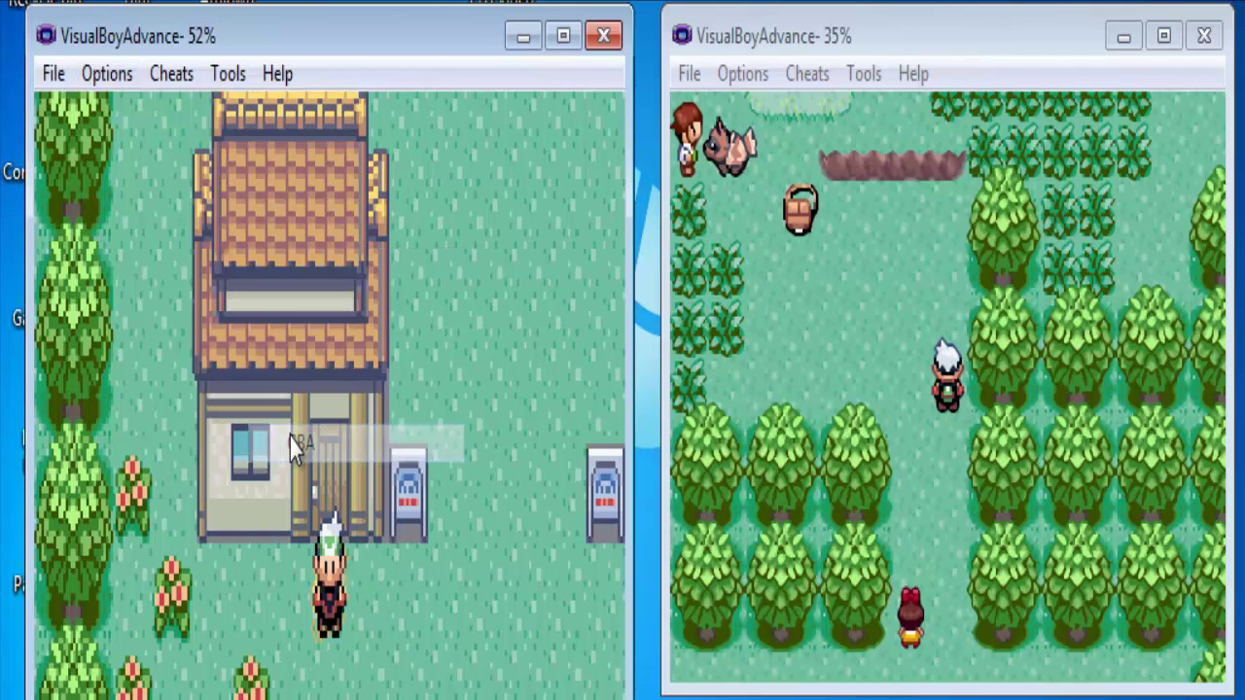
Pick a colour setting from the Options > Gameboy submenu.
click(105, 75)
mouse_move(184, 292)
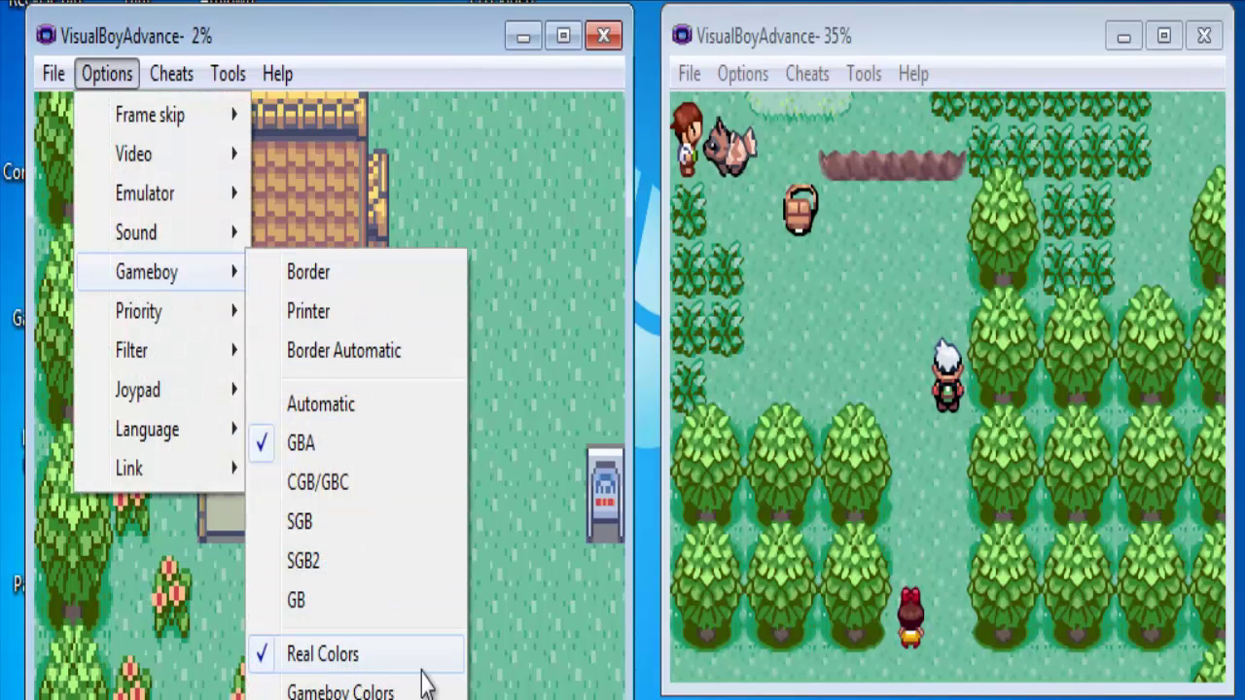
click(453, 681)
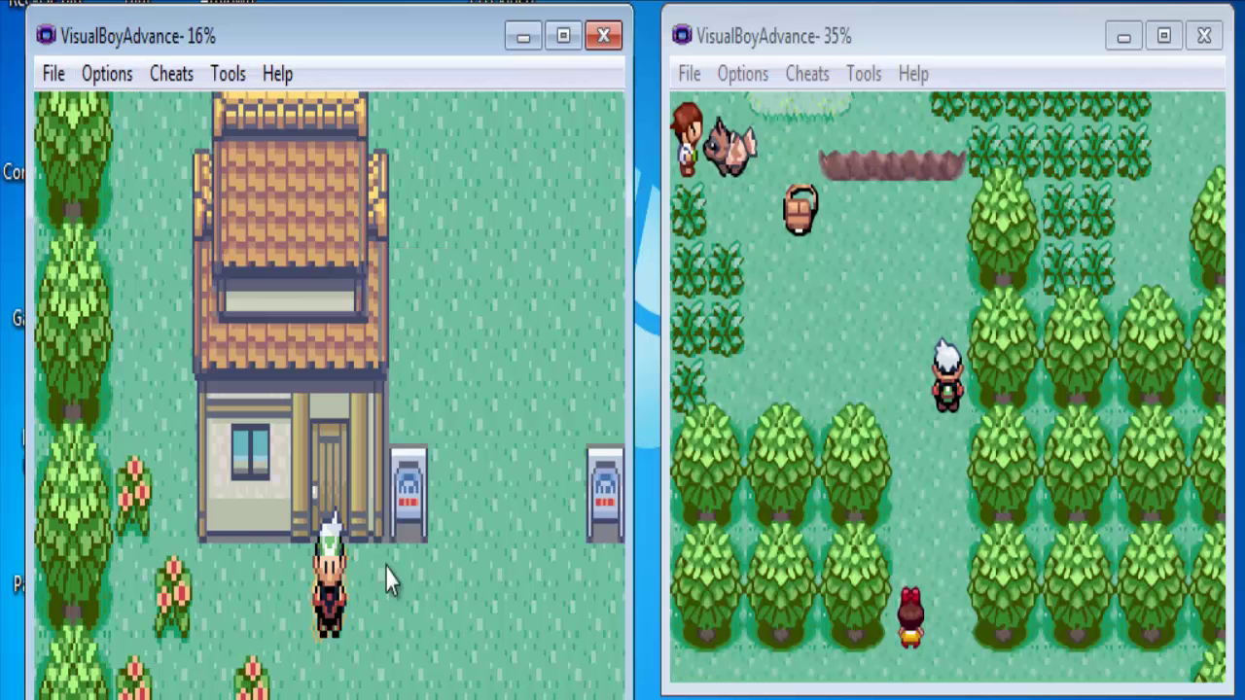
Look through the Priority and Filter submenus, then close Options to resume the game.
click(116, 85)
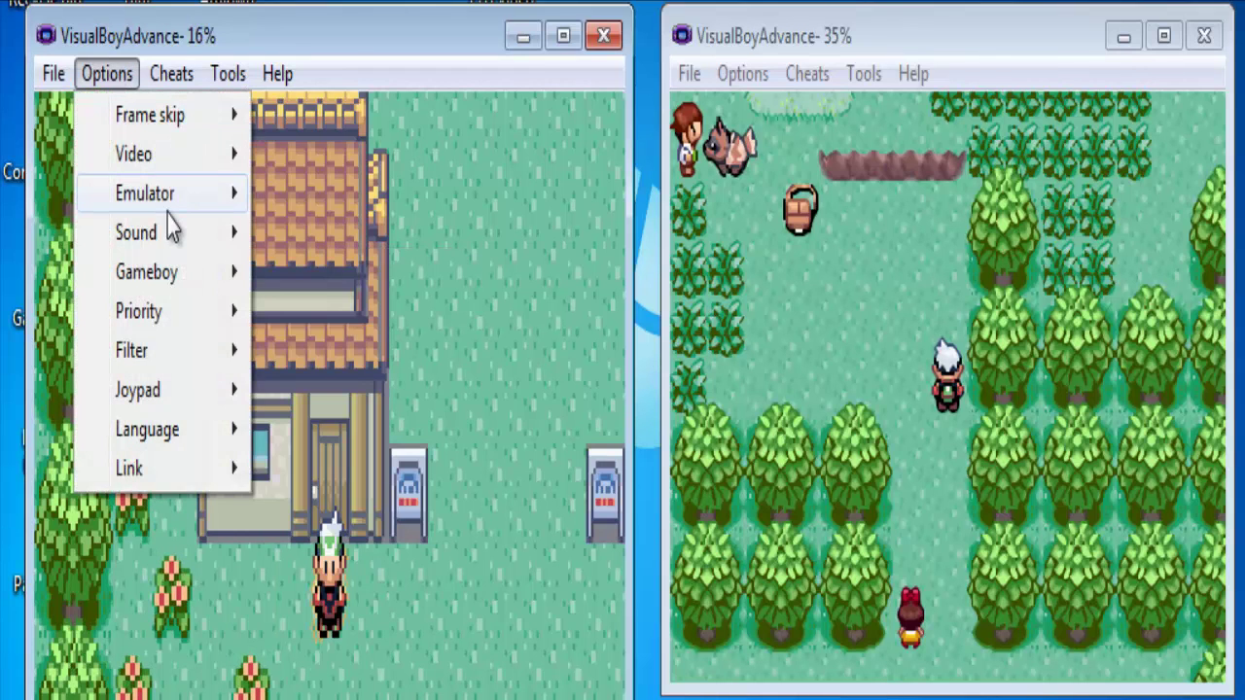
mouse_move(197, 317)
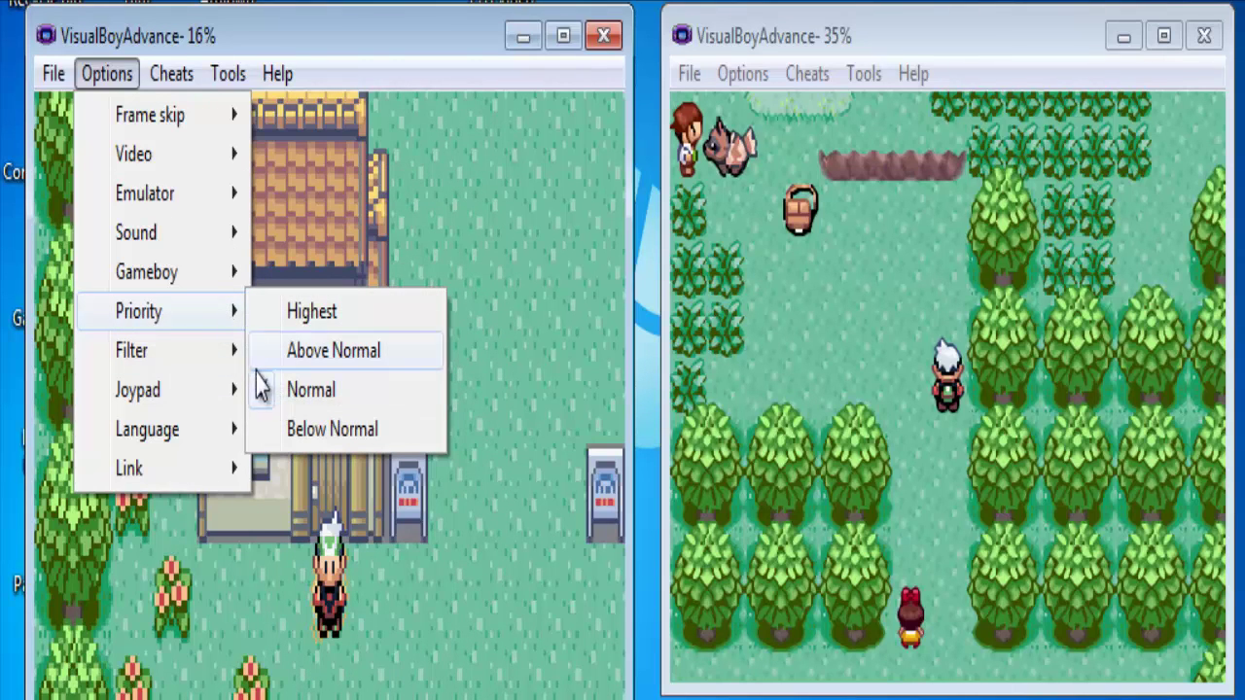
mouse_move(222, 365)
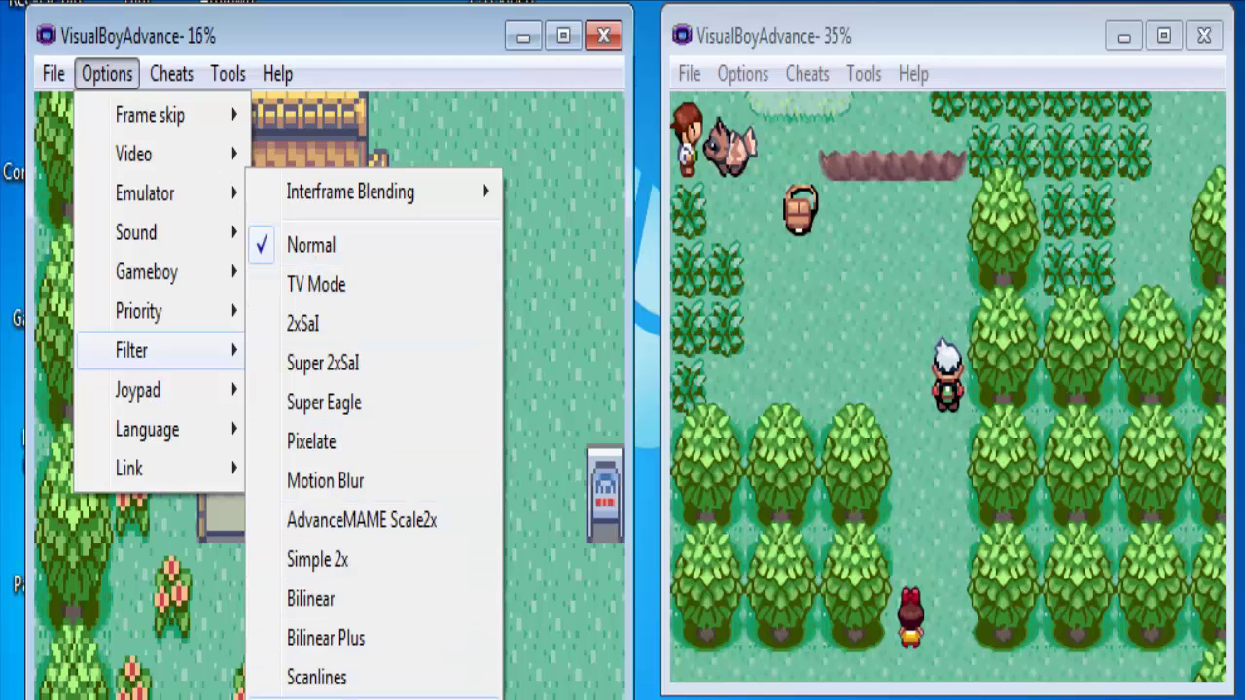
click(320, 695)
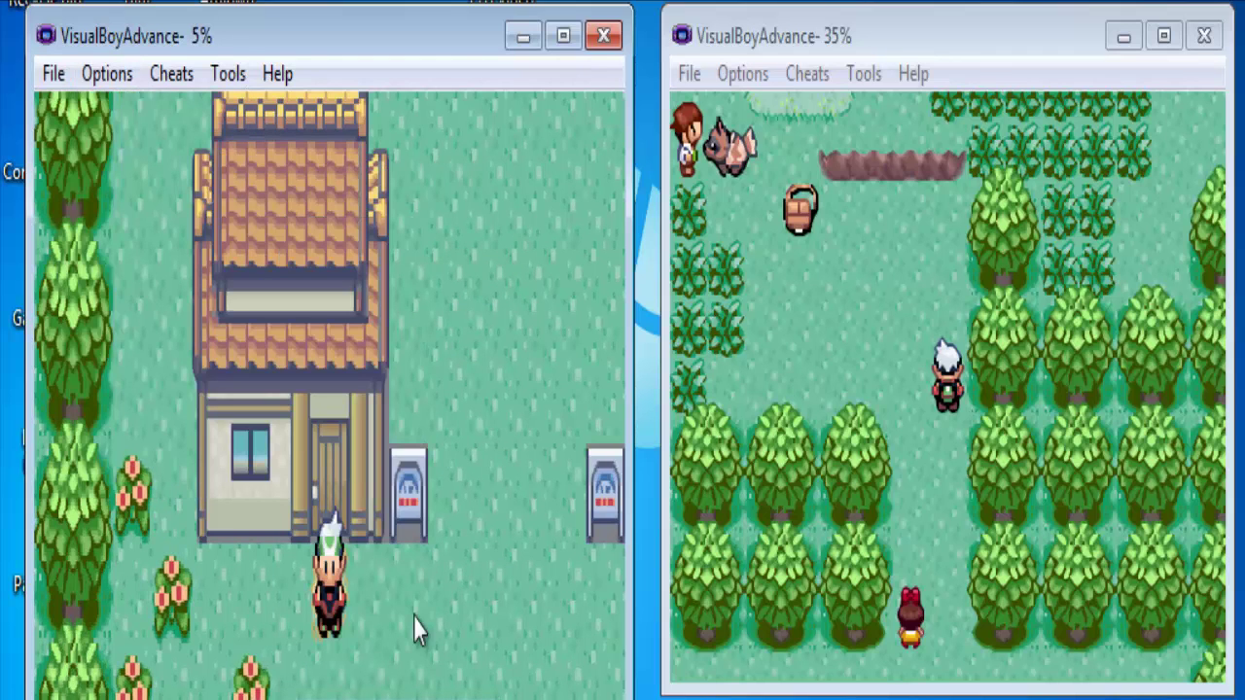
Walk the left game's player right, then north past the houses toward the trees.
key(Right)
key(Up)
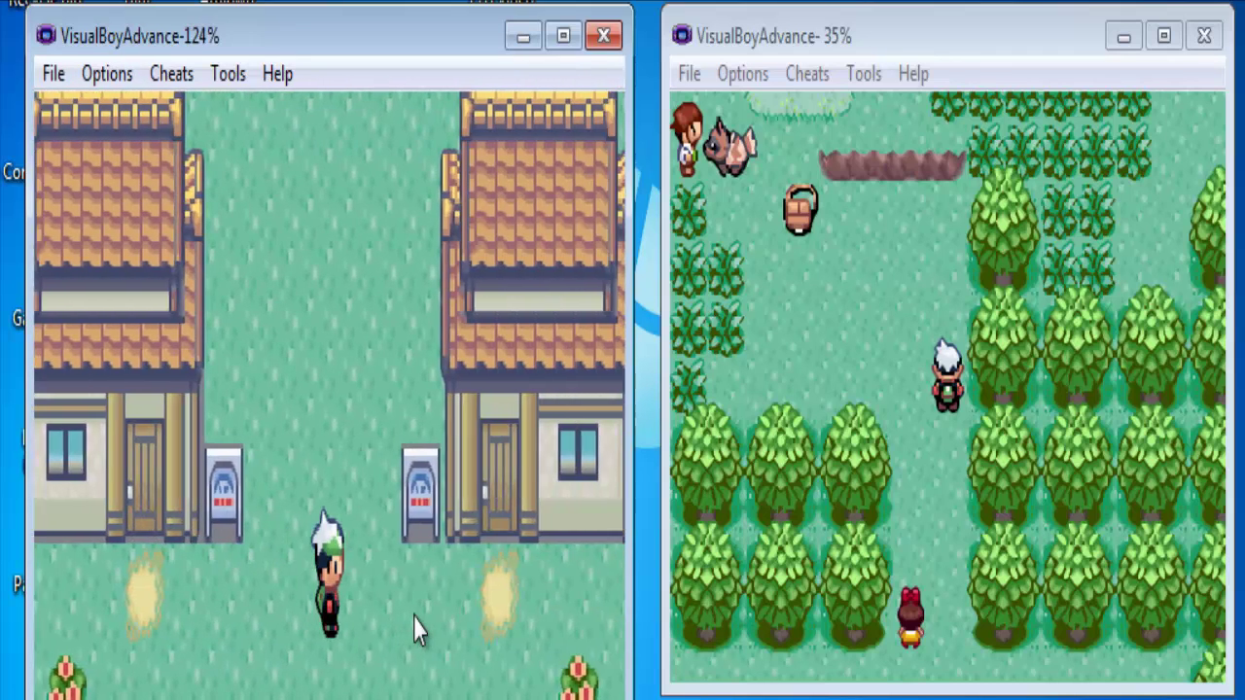
key(Up)
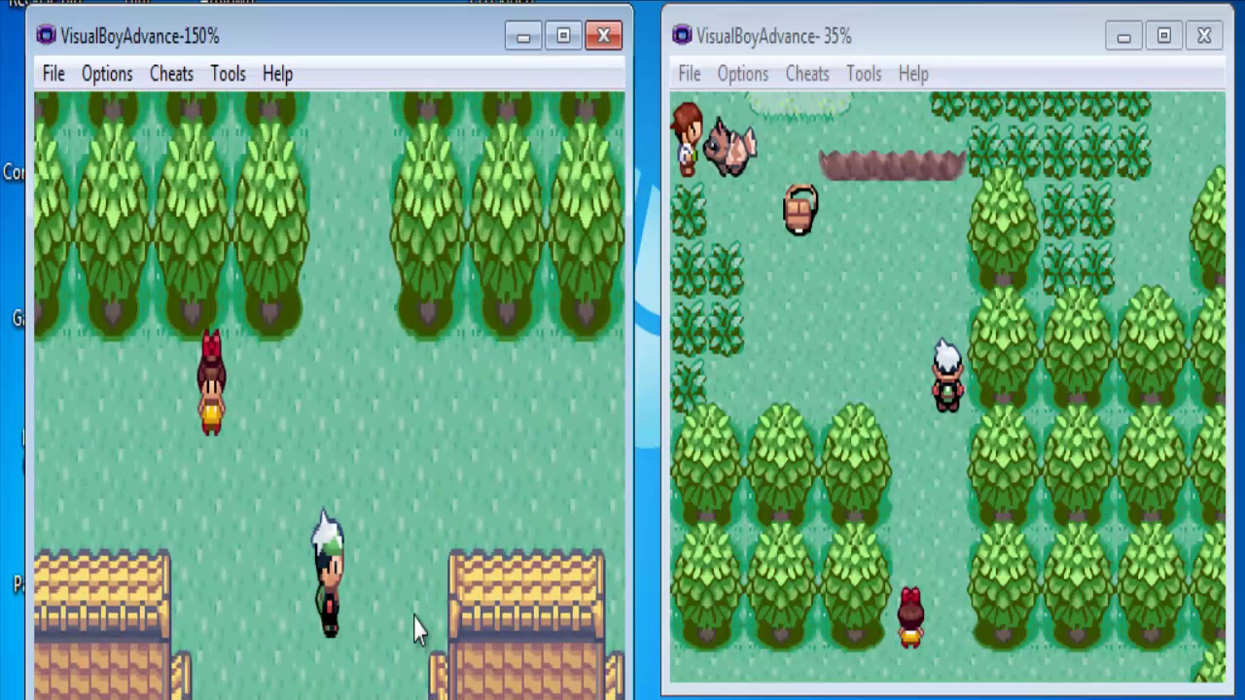